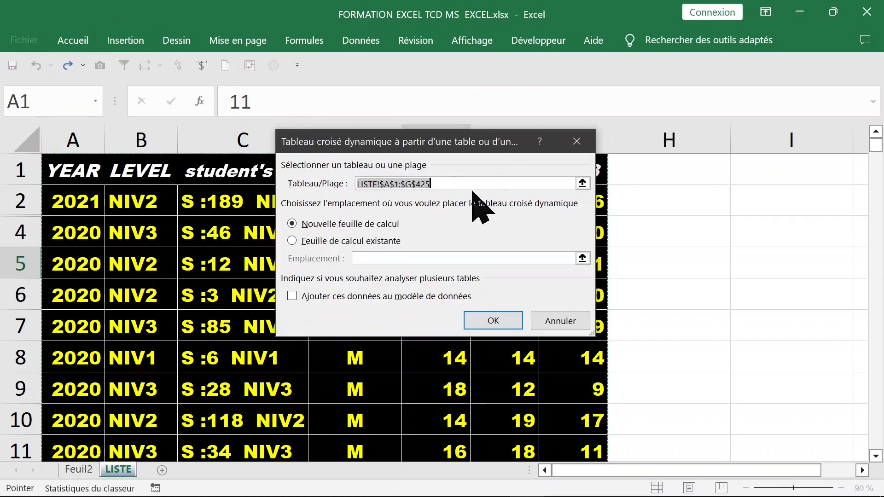
- Create a pivot table from LISTE!$A$1:$G$425 on a new worksheet and rename that sheet tcd
click(502, 330)
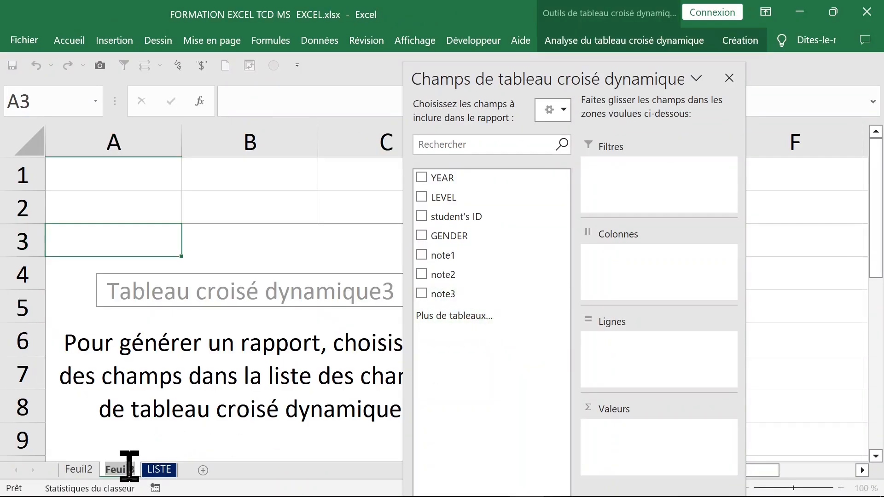
text(tcd)
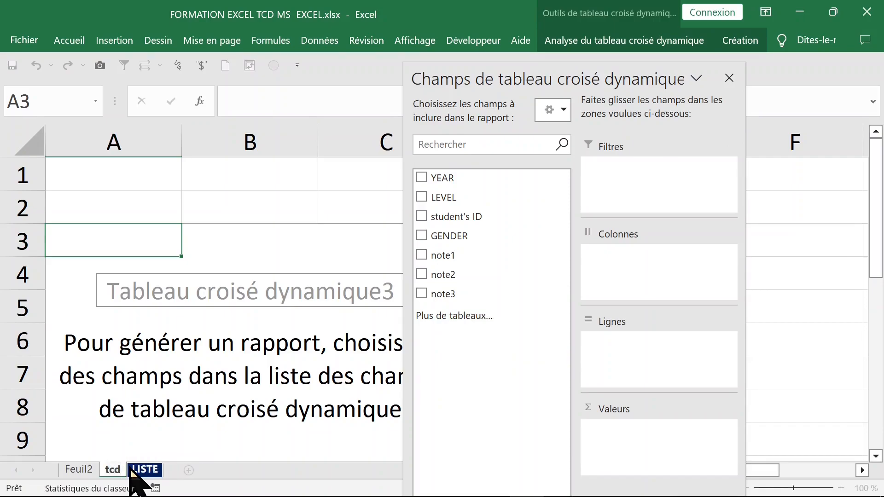
key(Return)
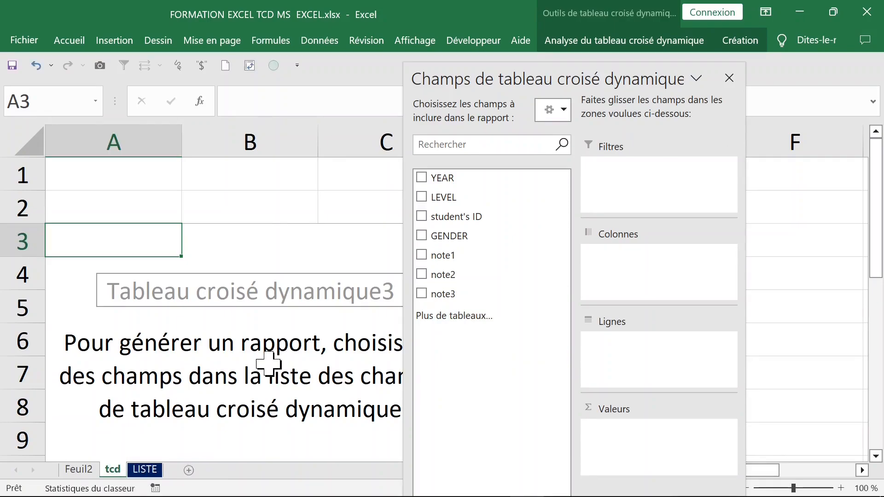
- Place the LEVEL field in the pivot table's columns and count it as values, then close the field list
drag(455, 198, 619, 254)
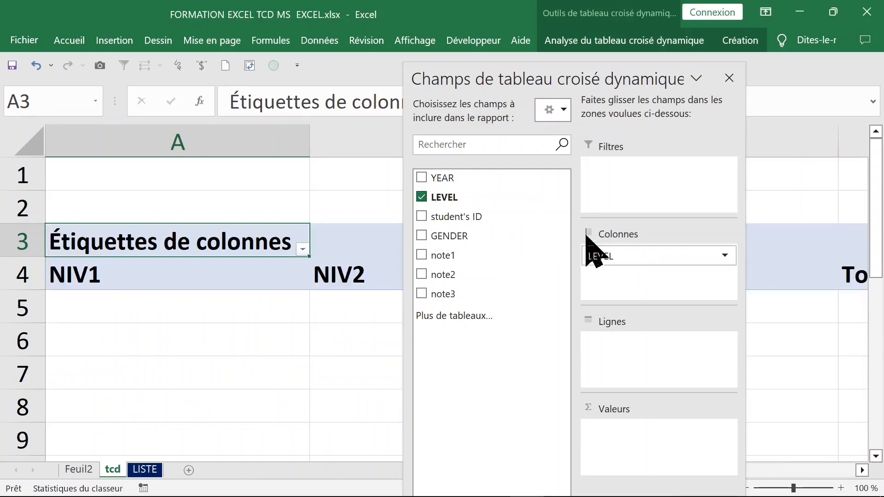
drag(478, 203, 621, 430)
click(728, 78)
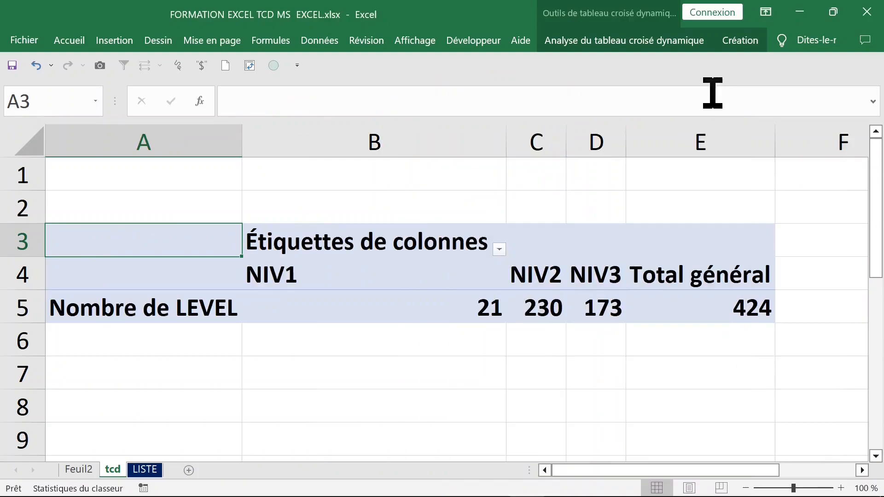
click(437, 302)
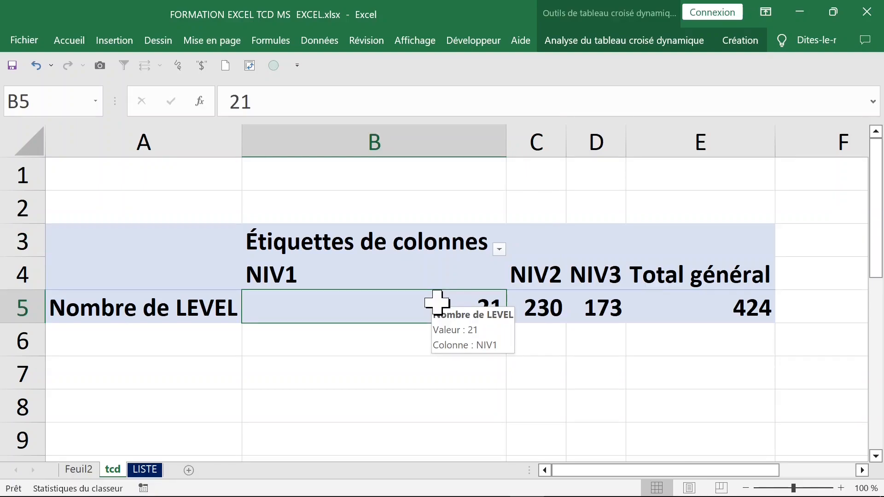
- Clear LEVEL from the pivot table and rebuild it with LEVEL as rows and its count as values
right_click(437, 303)
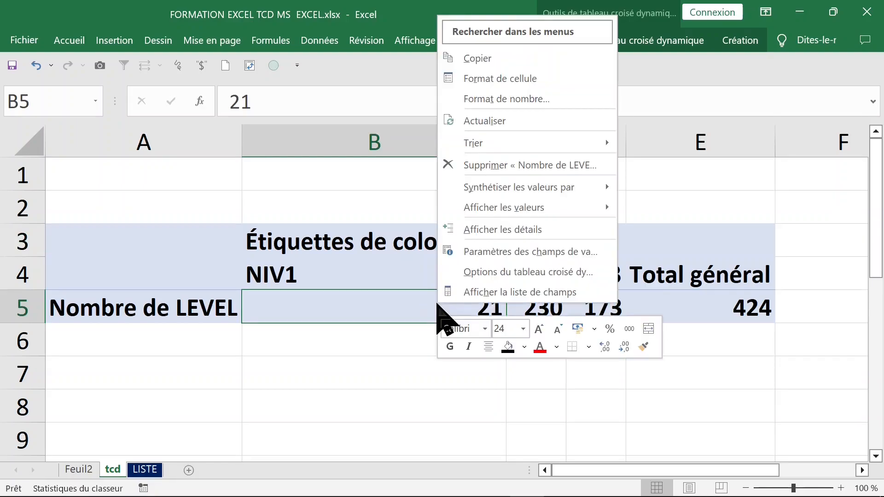
click(463, 298)
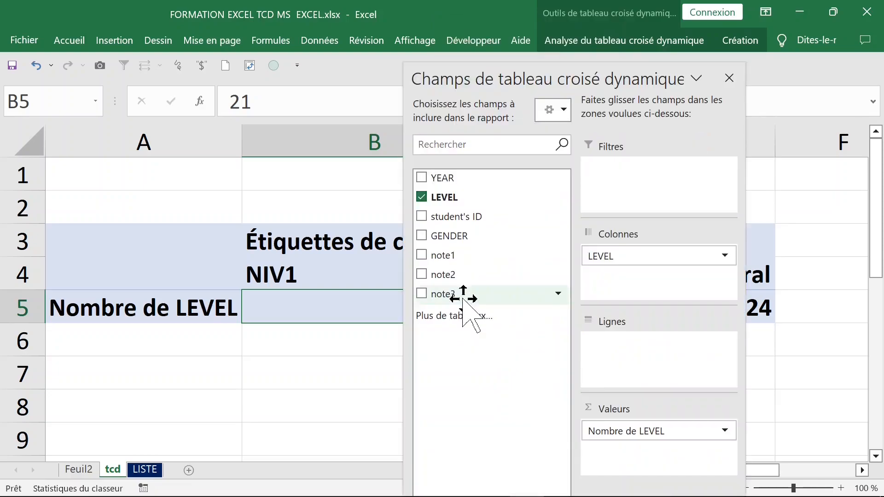
click(421, 197)
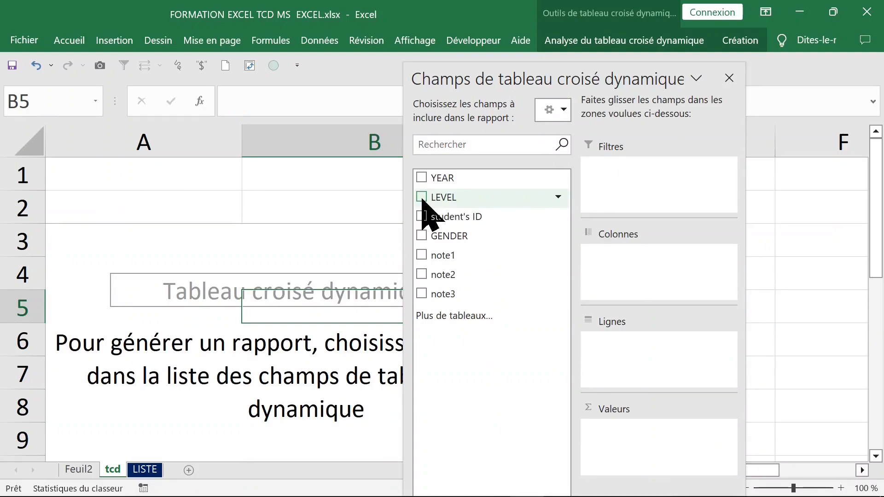
click(454, 194)
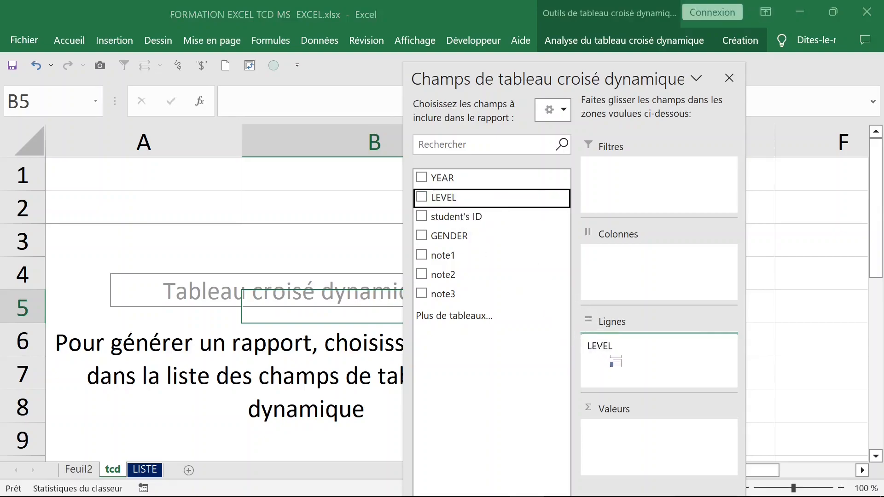
drag(470, 199, 627, 424)
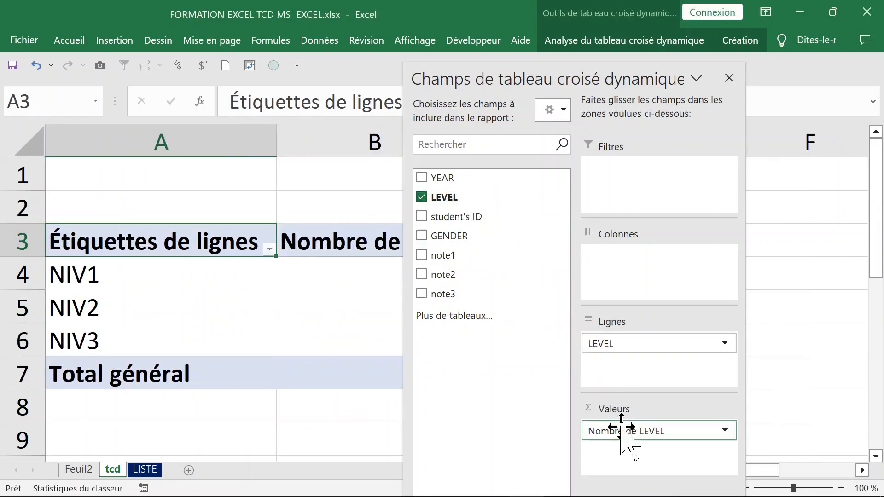
click(729, 78)
click(370, 276)
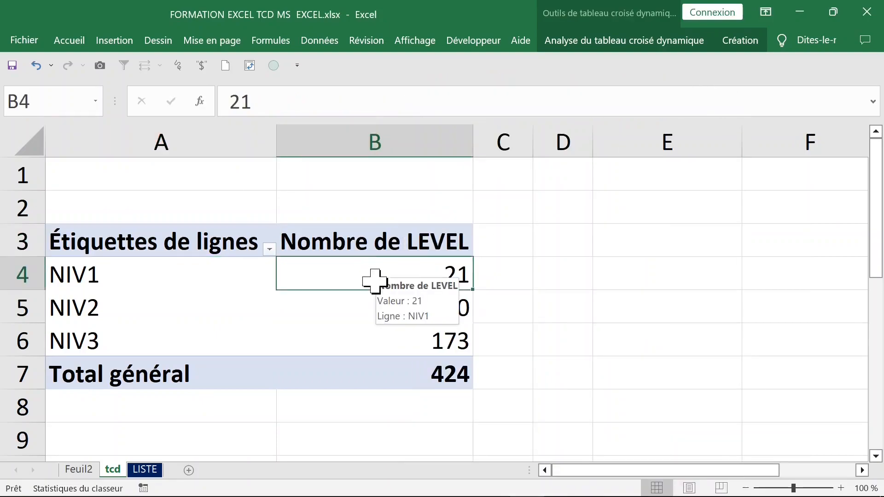
- Show the LEVEL counts as a percentage of the column total (% du total de la colonne)
key(Down)
key(Up)
right_click(368, 272)
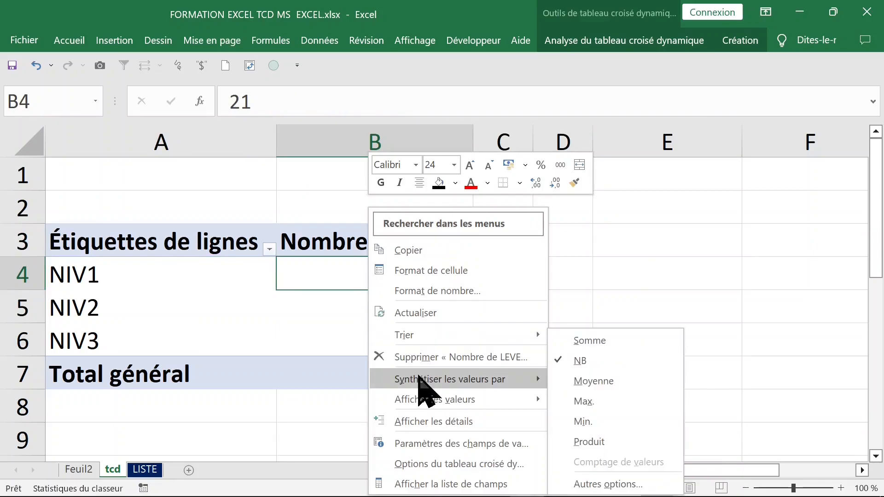
mouse_move(449, 403)
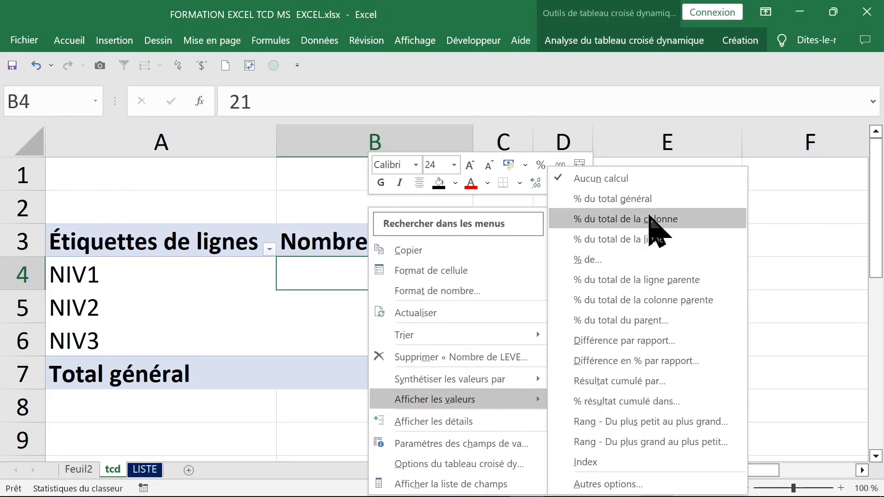
click(669, 220)
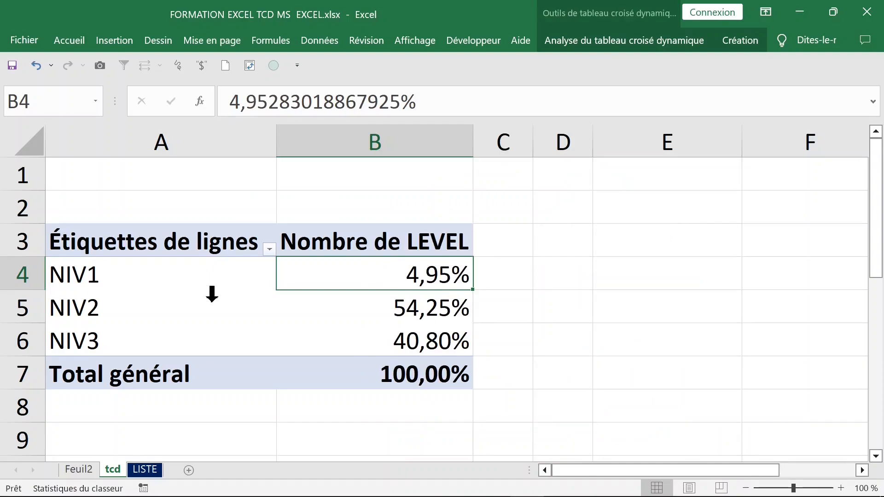
- Replace LEVEL with GENDER in the pivot table, using GENDER as rows and its count as values
click(179, 279)
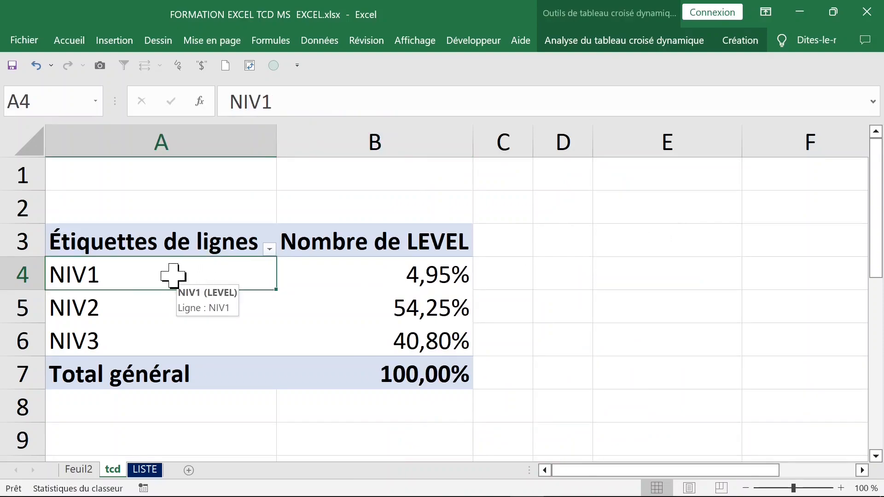
right_click(173, 275)
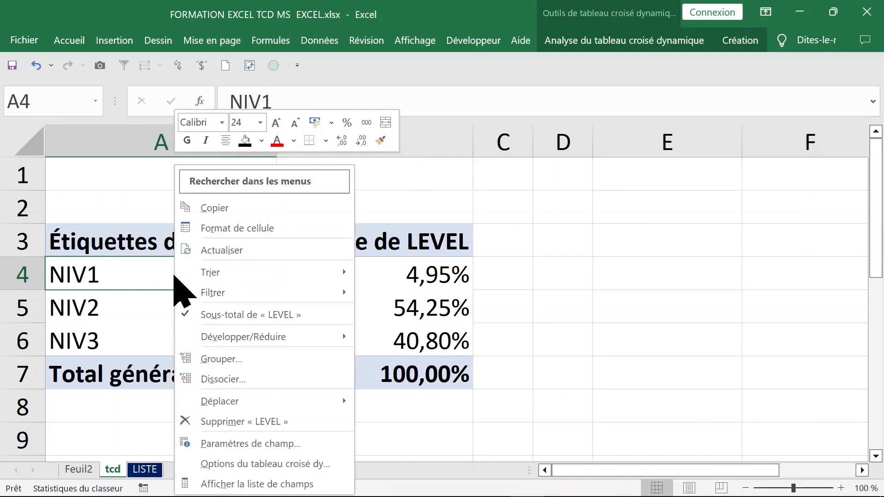
click(244, 485)
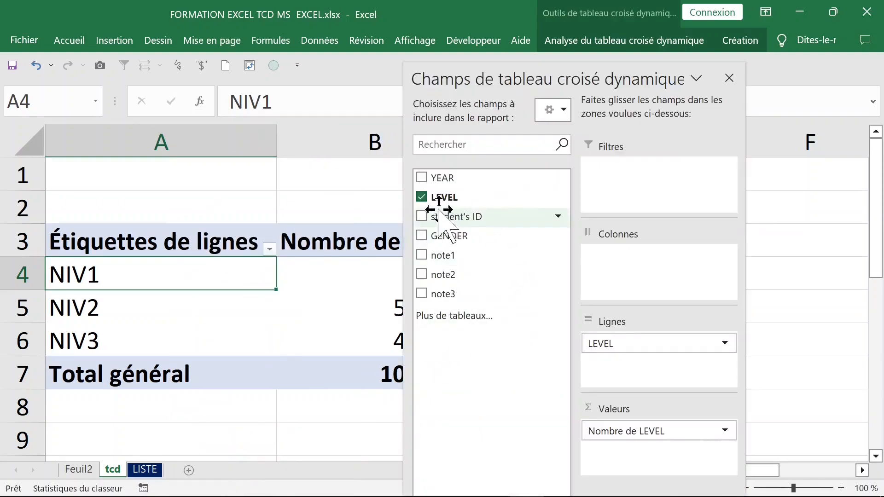
click(431, 199)
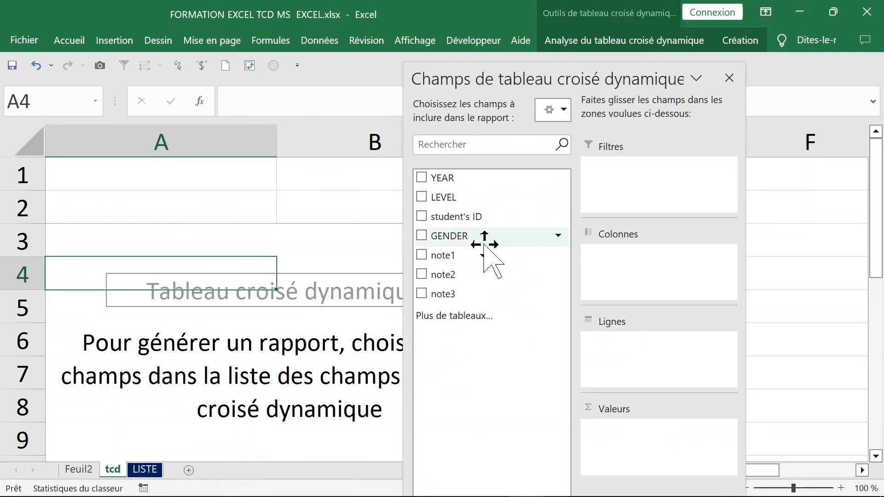
click(422, 236)
mouse_move(422, 239)
mouse_down()
mouse_move(454, 238)
mouse_move(623, 437)
mouse_move(609, 426)
mouse_up()
click(730, 78)
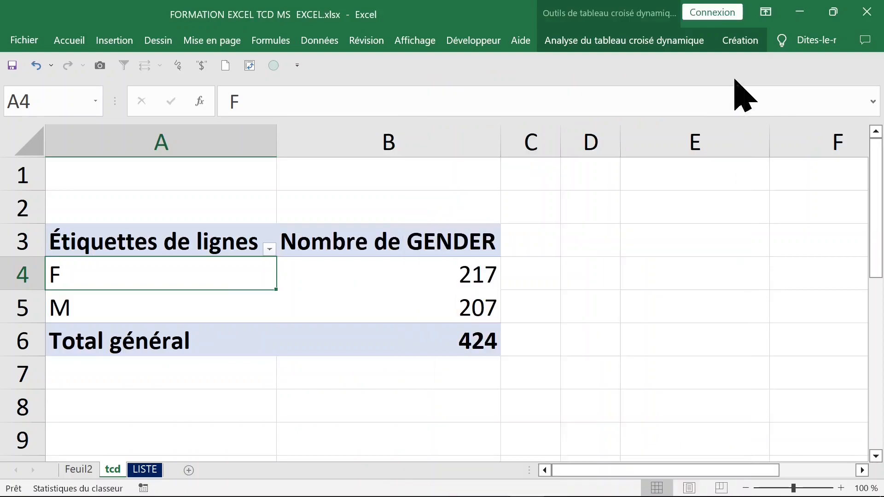
- Show the GENDER counts as a percentage of the column total (% du total de la colonne)
click(339, 275)
click(174, 277)
click(393, 271)
right_click(372, 273)
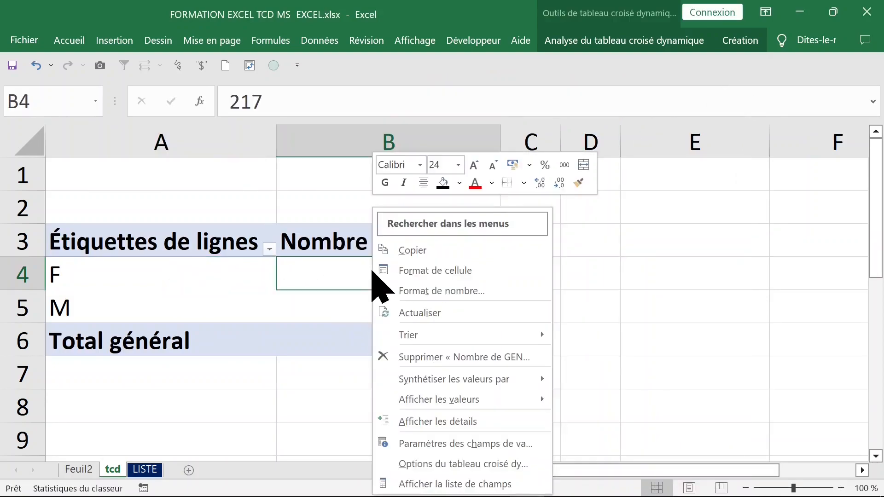
mouse_move(438, 404)
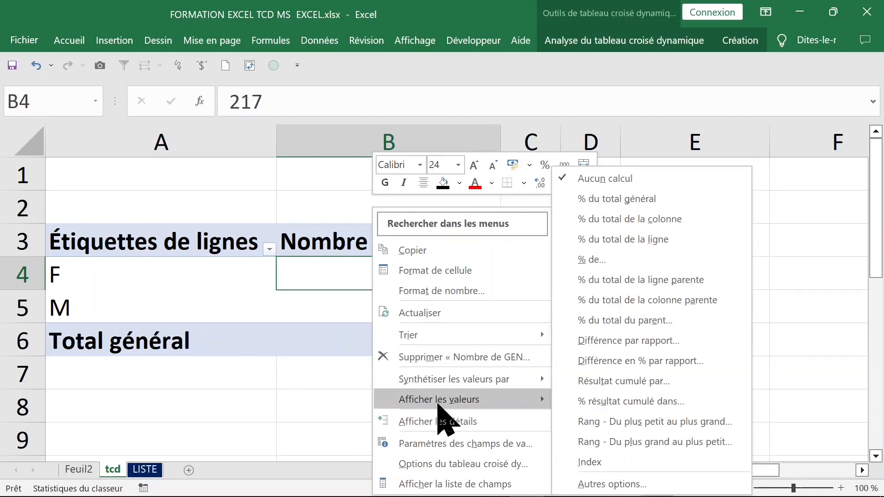
click(673, 221)
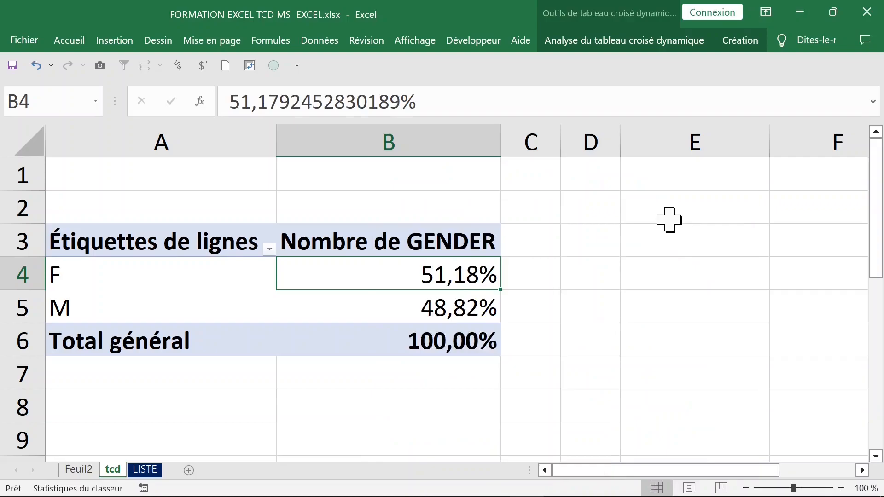
- Review the GENDER column of the source data on the LISTE sheet and return to the tcd sheet
click(146, 469)
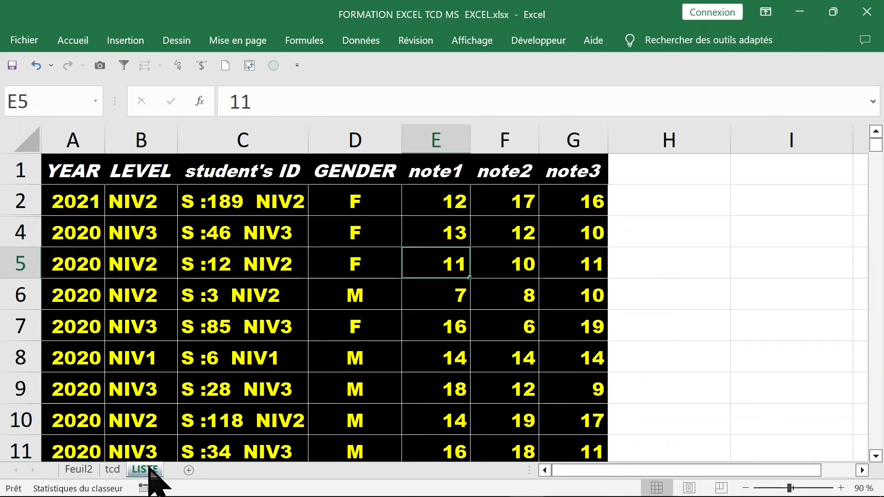
click(359, 134)
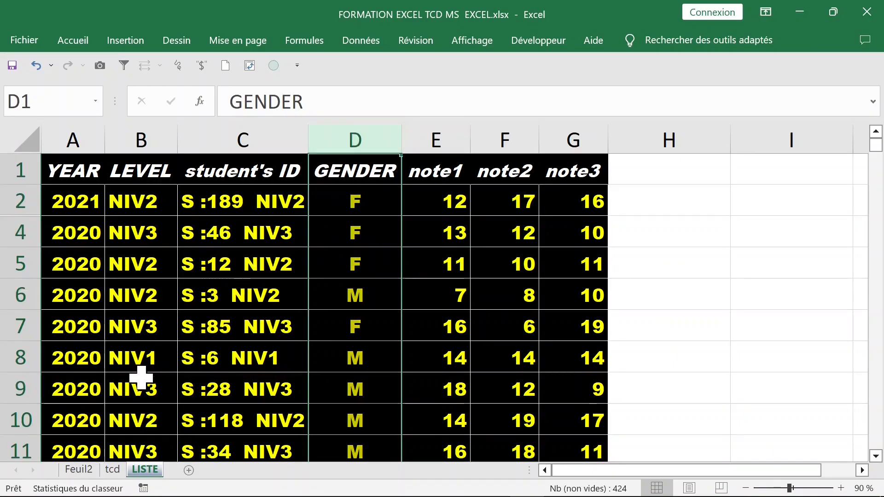
click(113, 470)
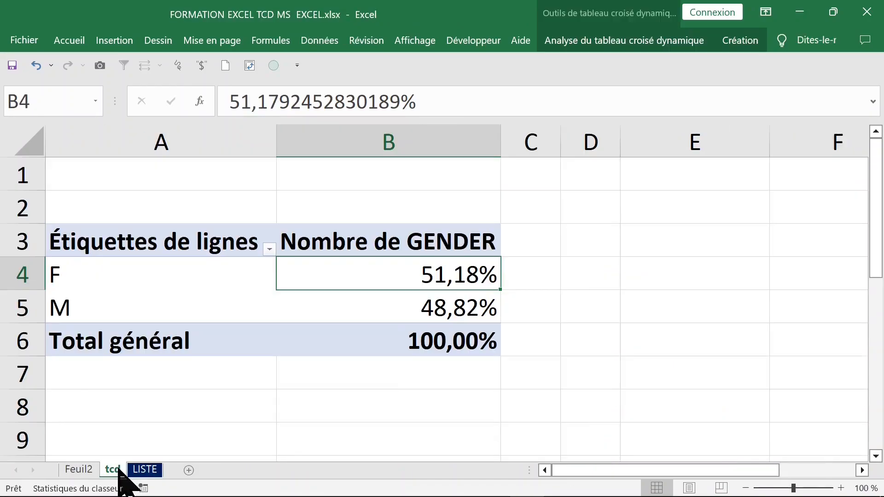
- Add the LEVEL field to the pivot table's columns to break the GENDER percentages down by level
right_click(339, 276)
click(416, 481)
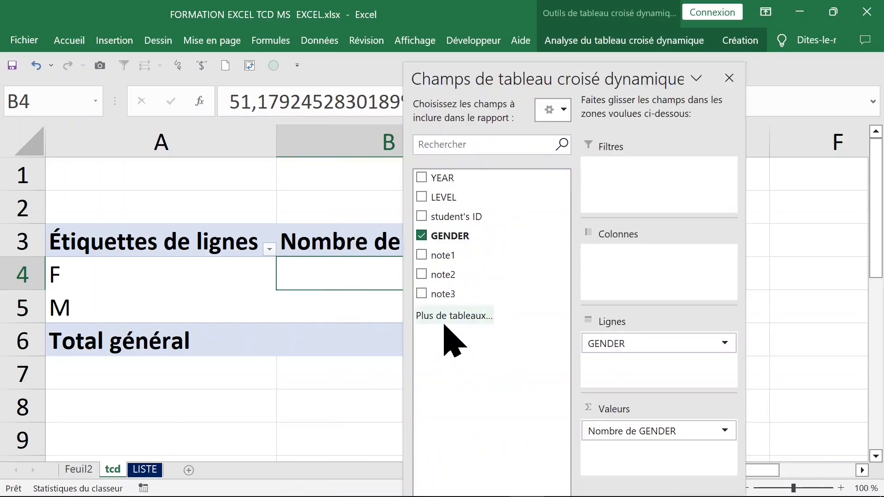
drag(454, 197, 635, 279)
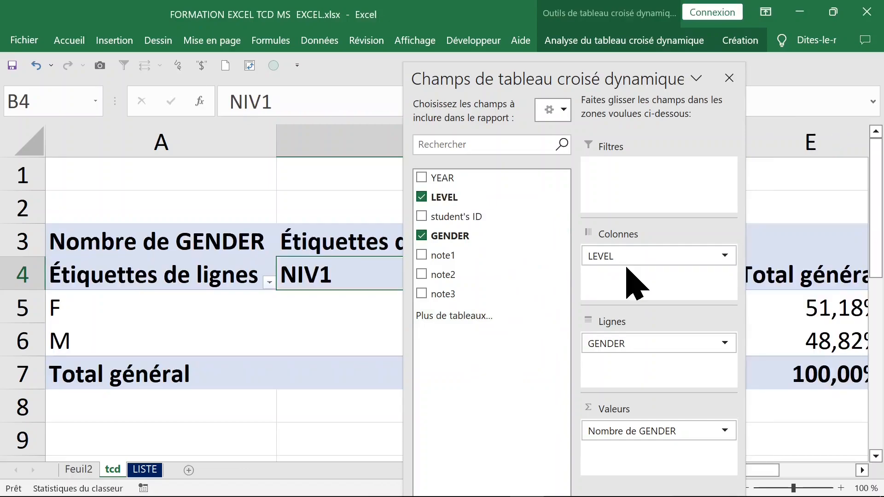
click(729, 78)
click(504, 300)
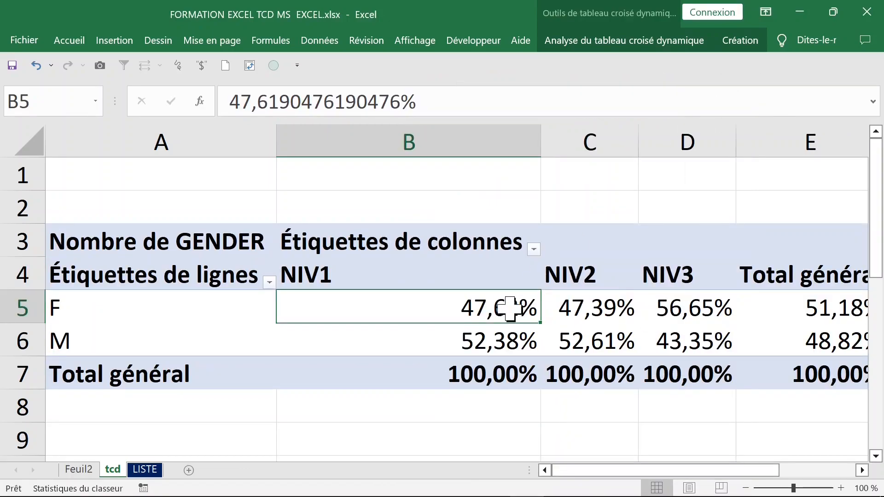
- Set the pivot table's report layout to tabular form (Afficher sous forme tabulaire) and collapse the ribbon
click(738, 44)
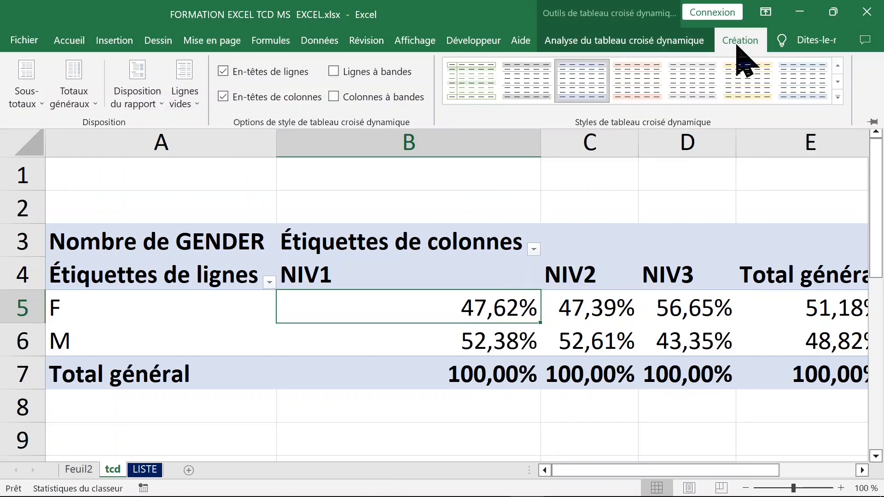
click(674, 42)
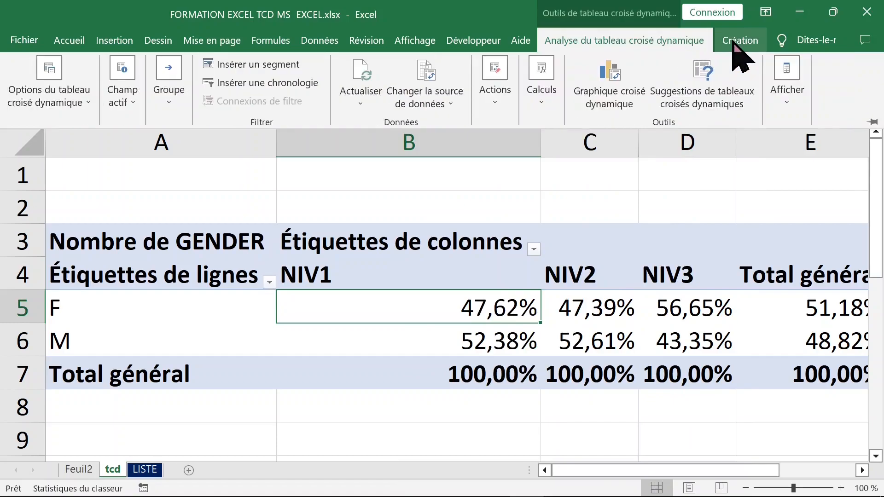
click(733, 42)
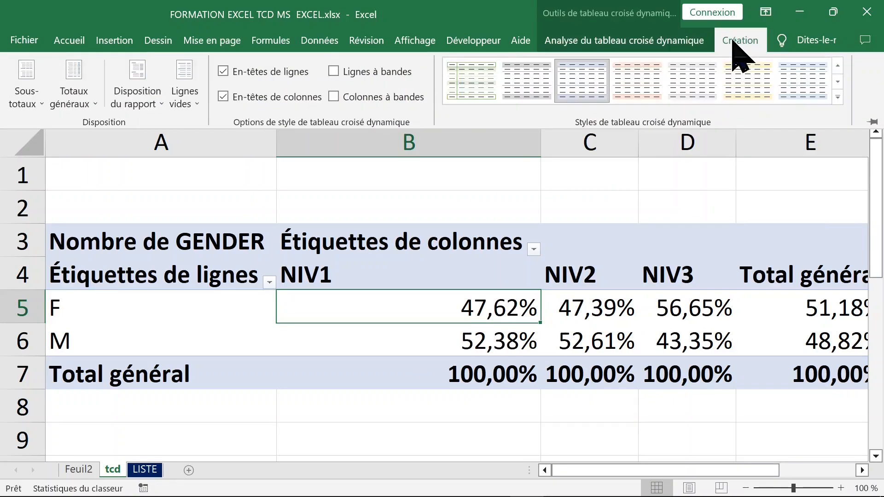
click(152, 104)
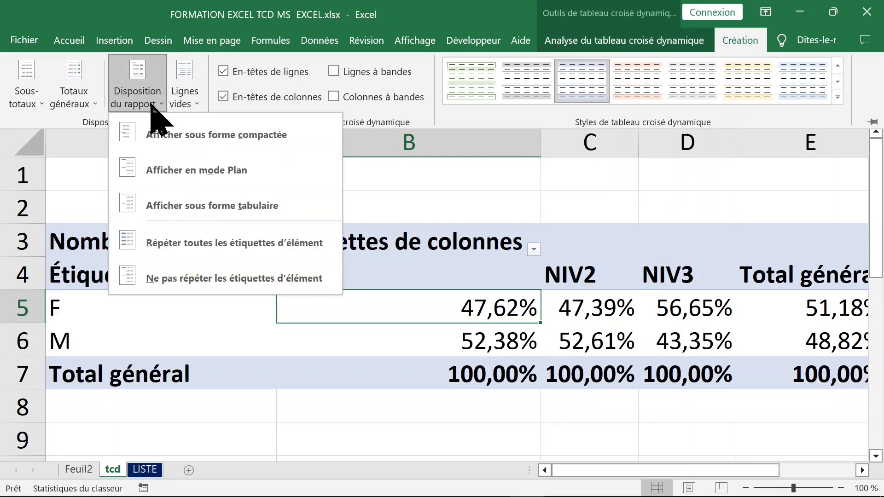
click(256, 211)
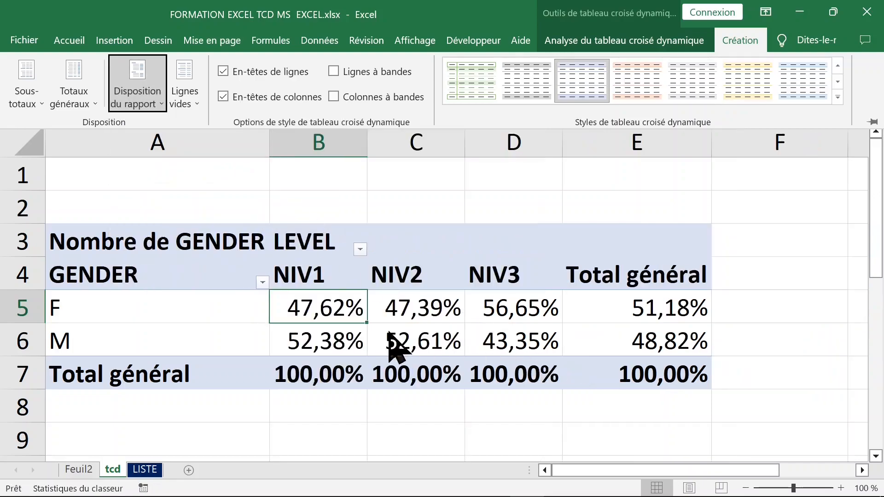
key(ctrl+F1)
- Select the F and M row labels in cells A5:A6 of the pivot table
click(114, 311)
drag(113, 311, 132, 347)
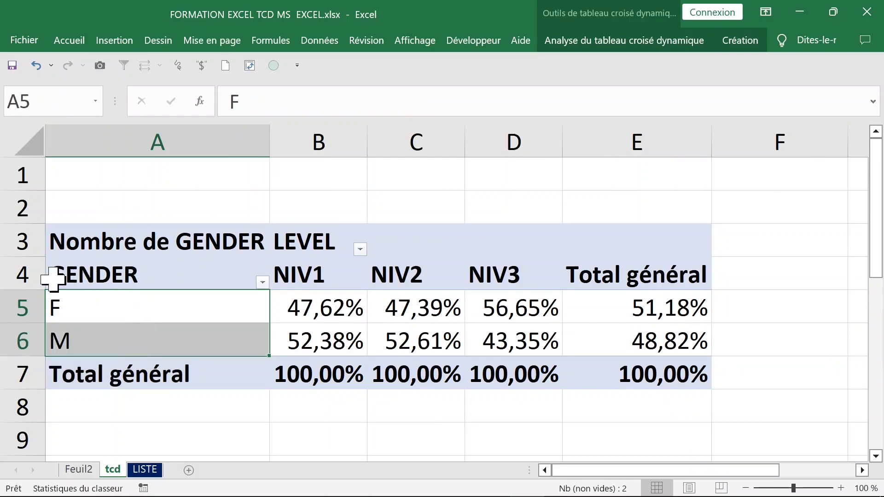
- Swap the pivot table's fields so LEVEL is in the rows and GENDER is in the columns, and close the field list
click(23, 276)
click(414, 274)
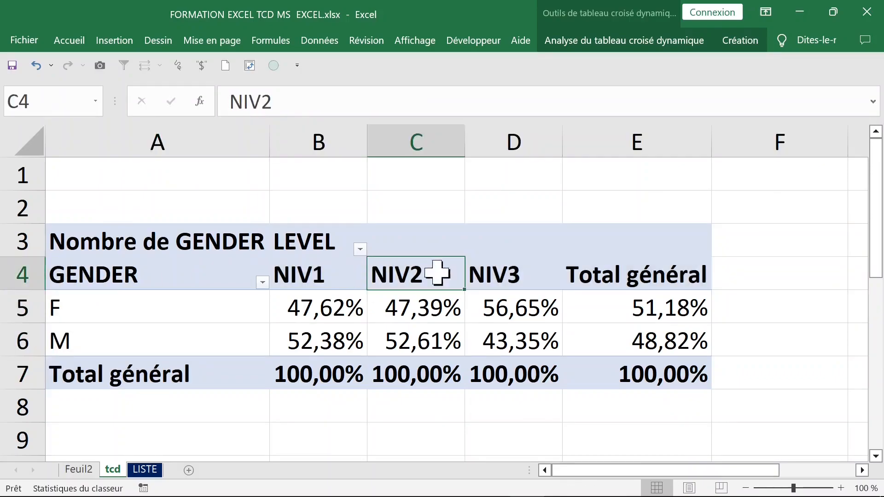
click(309, 254)
click(181, 144)
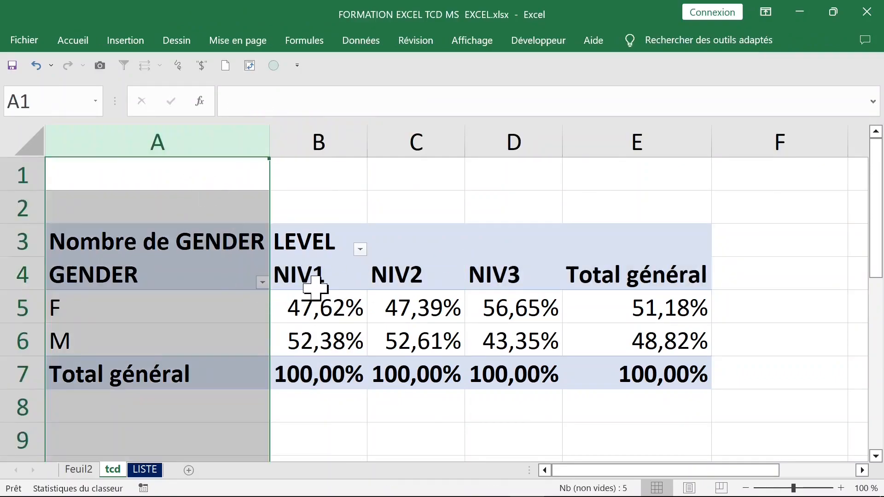
click(306, 276)
right_click(310, 277)
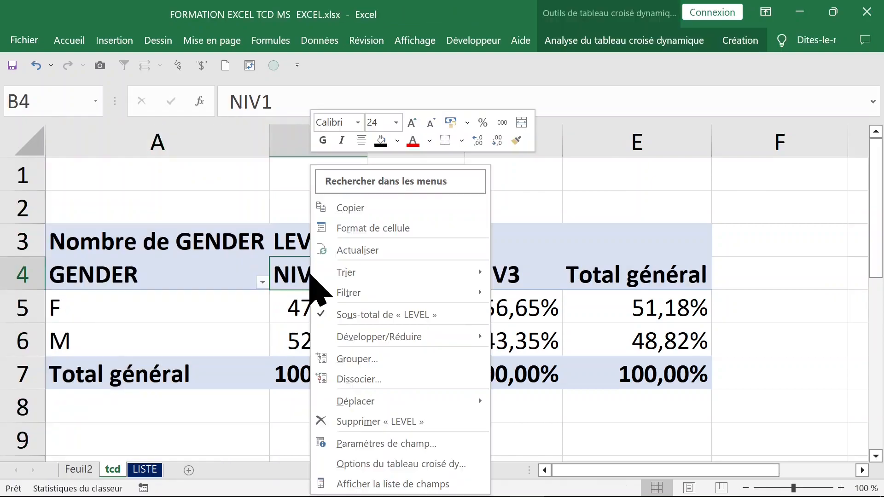
click(408, 484)
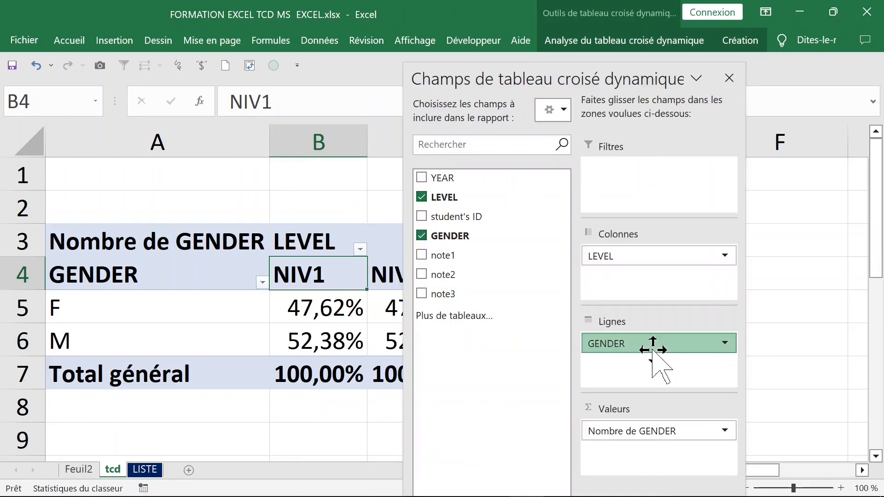
drag(653, 350, 628, 348)
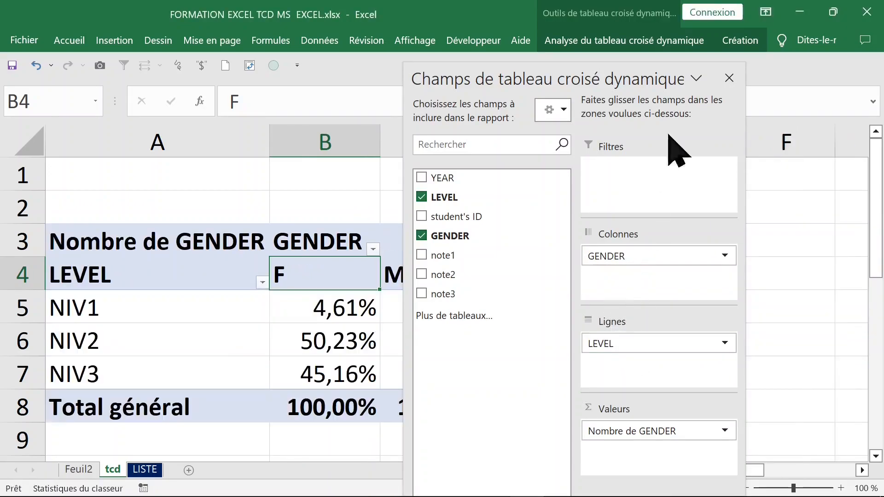
click(730, 78)
- Examine the F and M column percentages for each level, NIV1 to NIV3, in the rearranged pivot table
click(329, 339)
click(330, 313)
click(318, 376)
click(317, 307)
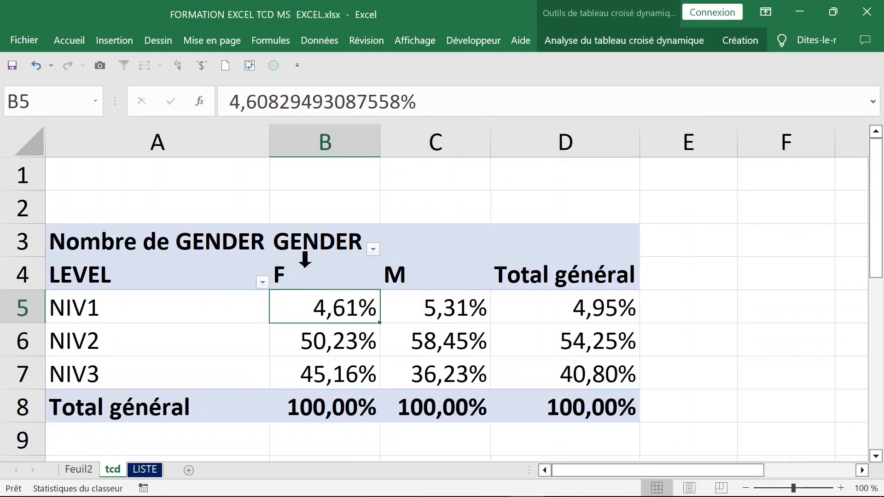
click(304, 138)
click(438, 138)
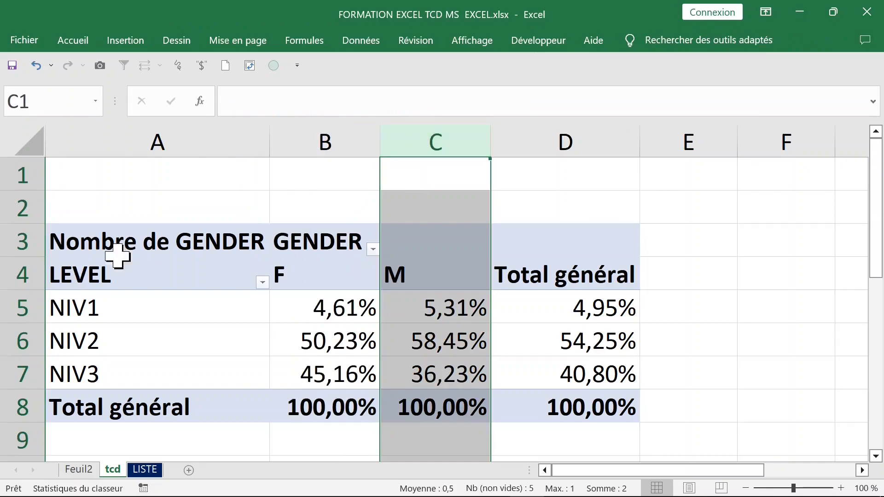
click(25, 307)
click(21, 341)
click(20, 373)
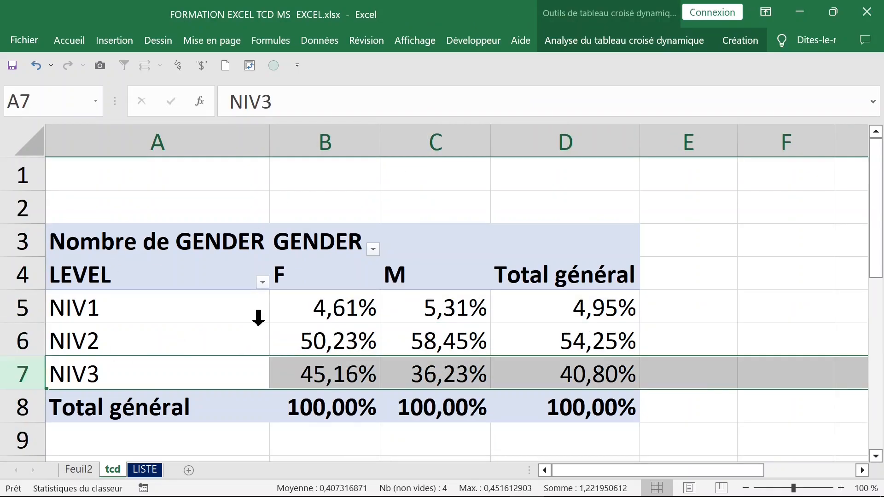
- Set the Nombre de GENDER value field to display values with Aucun calcul and close the field list
click(298, 308)
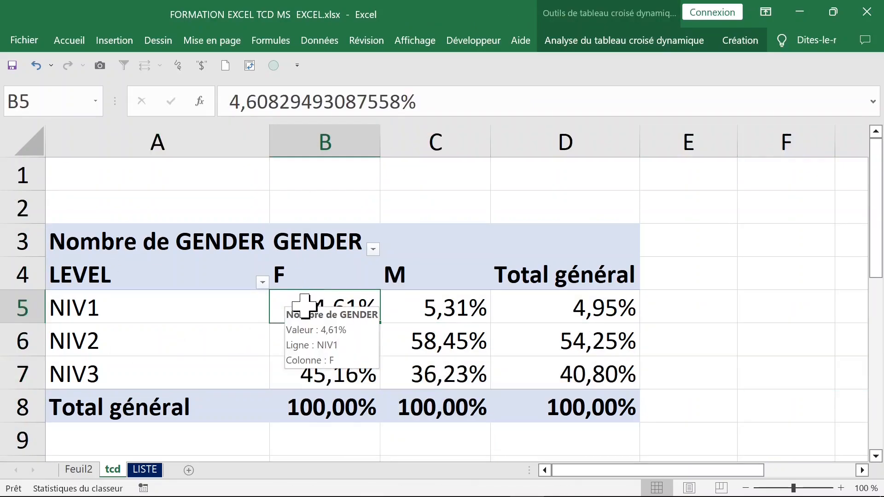
right_click(304, 305)
click(318, 297)
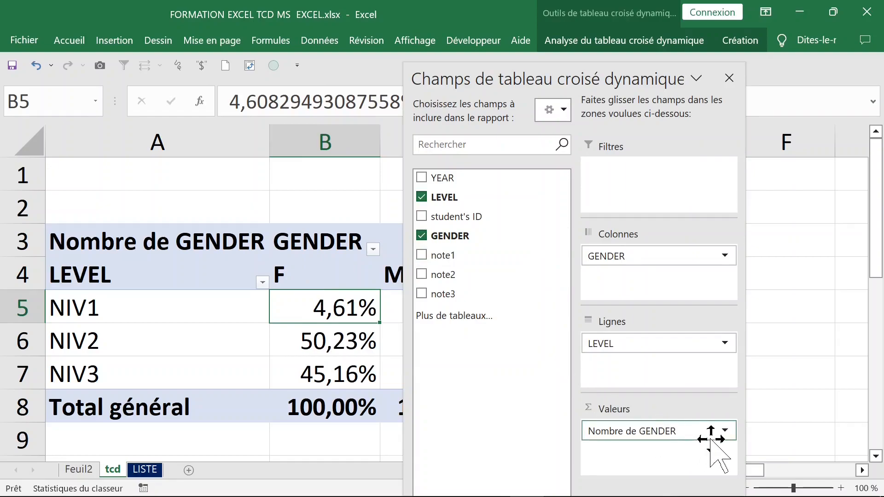
click(725, 431)
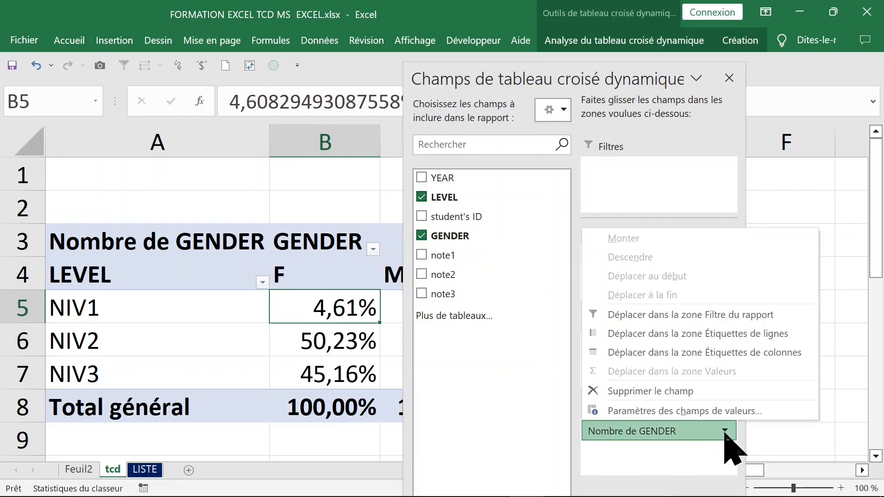
click(698, 411)
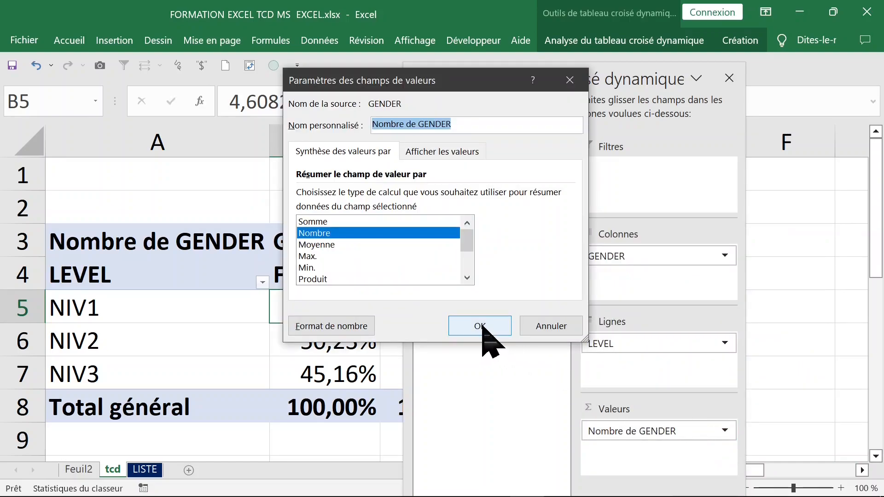
click(453, 151)
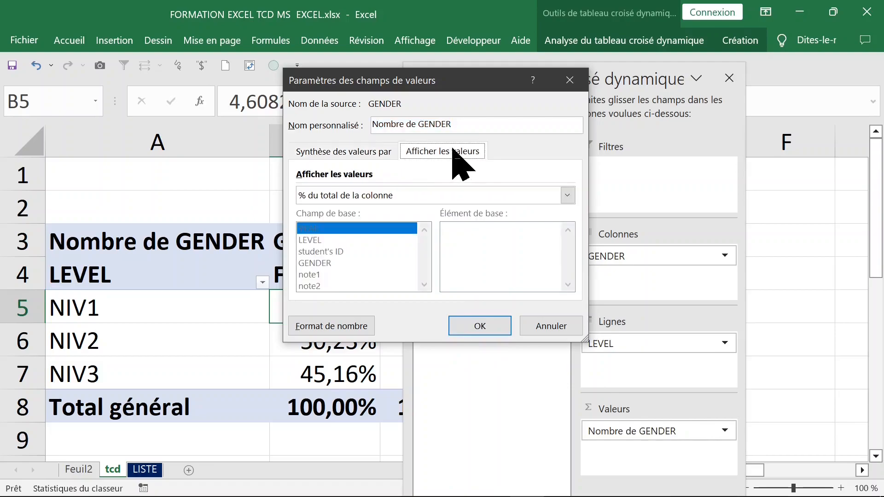
click(400, 195)
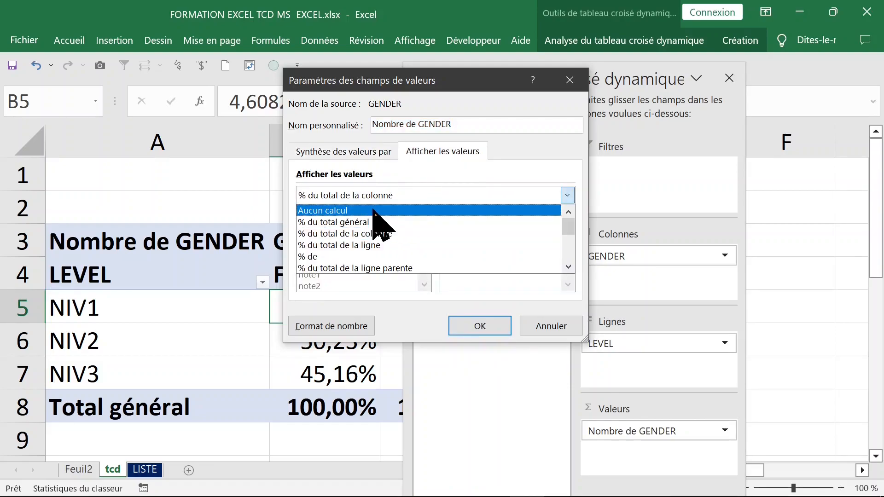
click(372, 211)
click(489, 330)
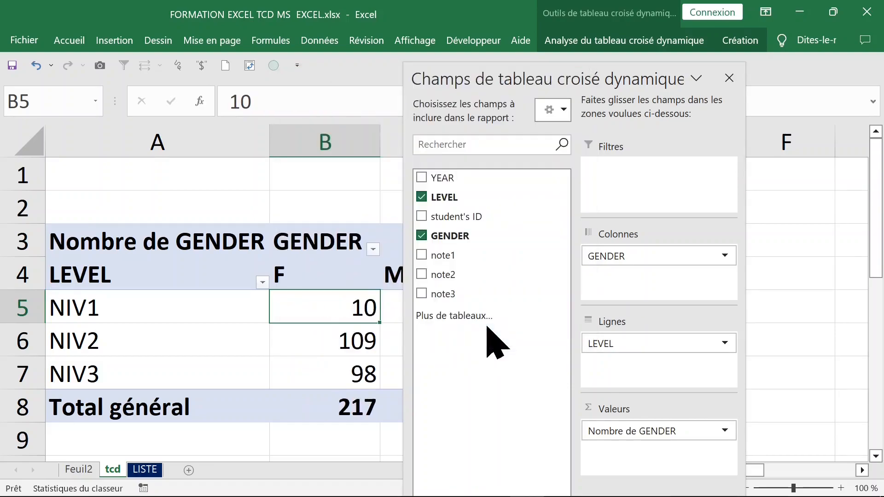
click(730, 77)
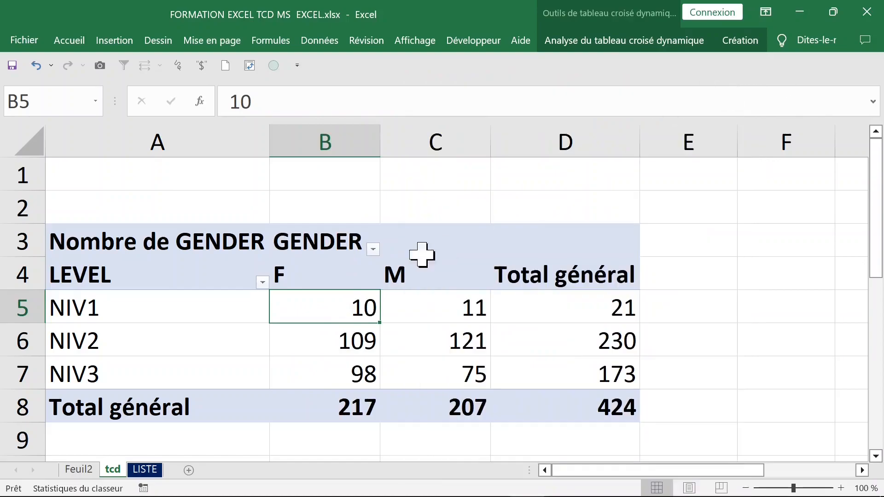
- Examine the student counts in the F and M columns for the NIV1, NIV2 and NIV3 rows
click(320, 139)
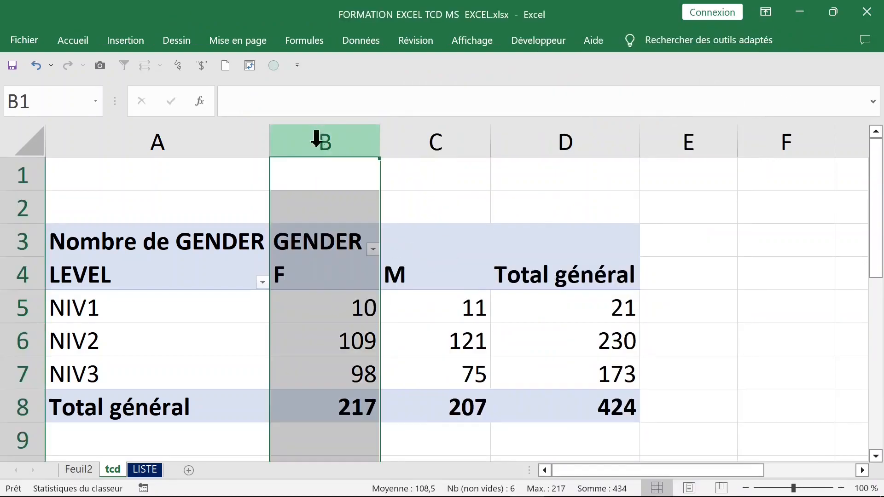
click(460, 141)
click(31, 305)
click(30, 340)
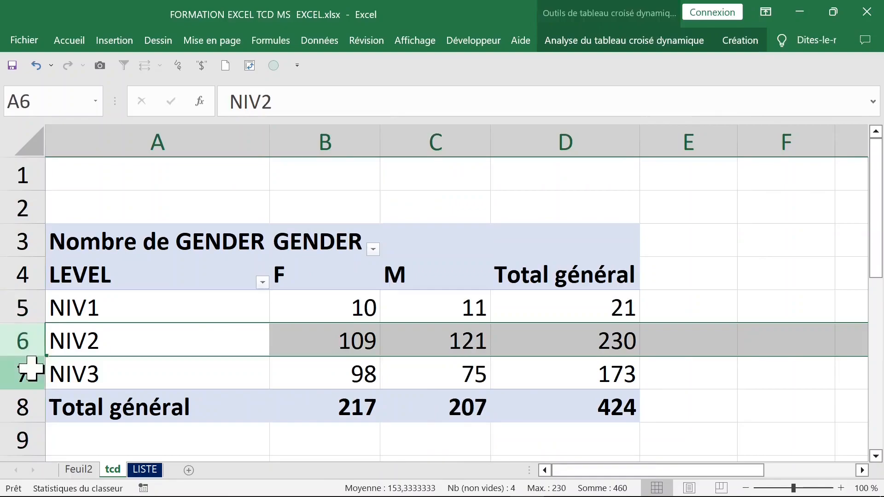
click(20, 371)
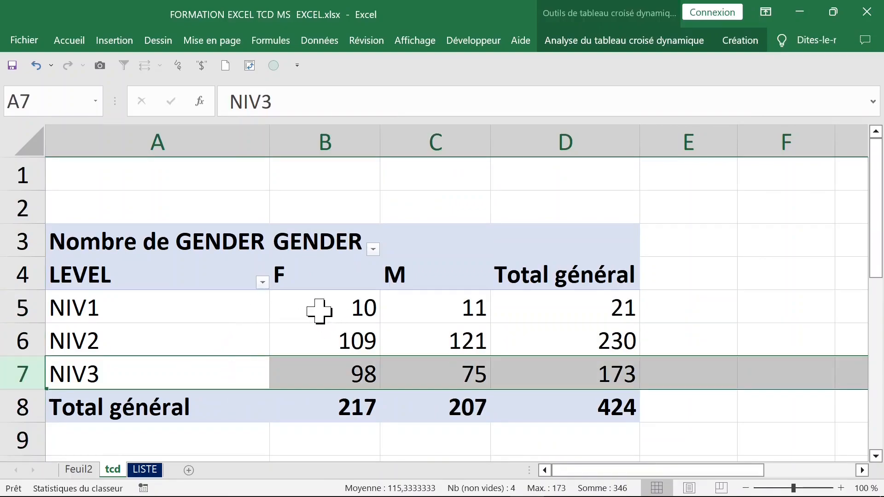
mouse_move(321, 320)
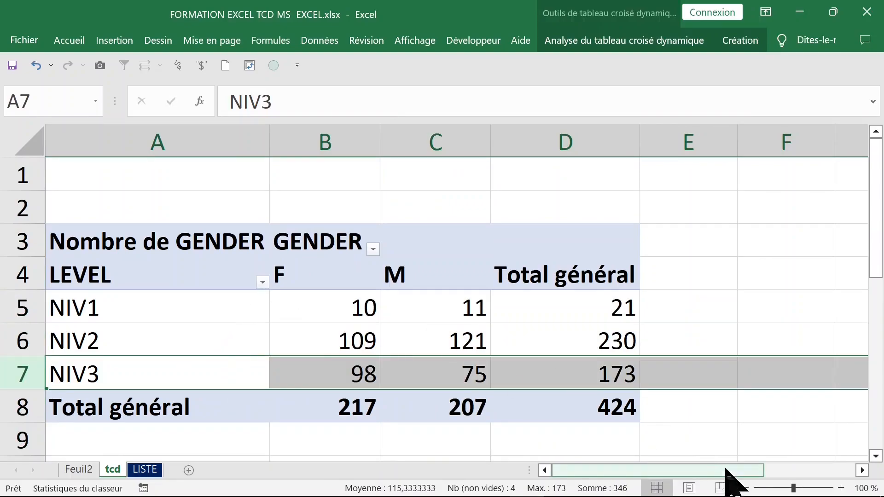
- Add the YEAR field to the pivot table's rows above LEVEL and close the field list
click(746, 488)
click(747, 488)
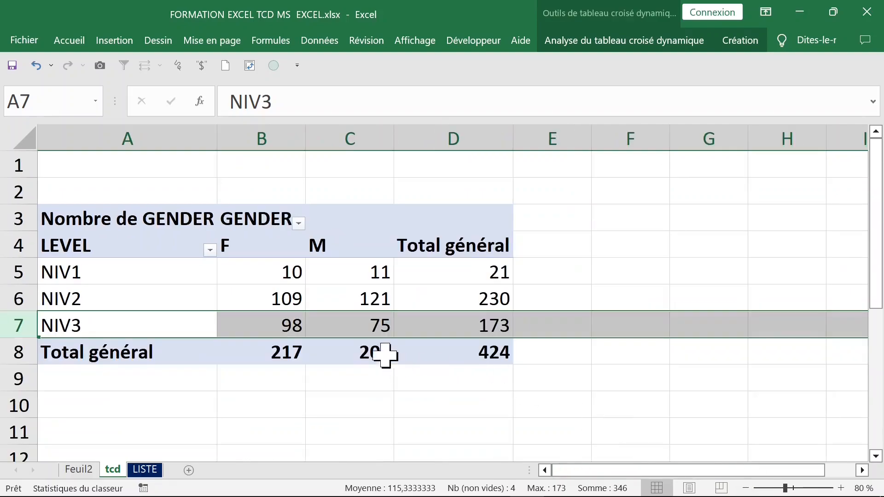
click(269, 276)
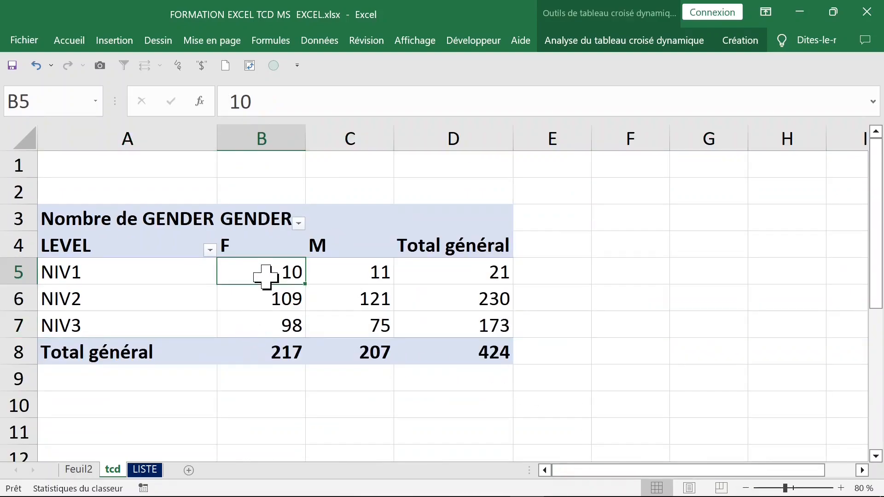
click(90, 278)
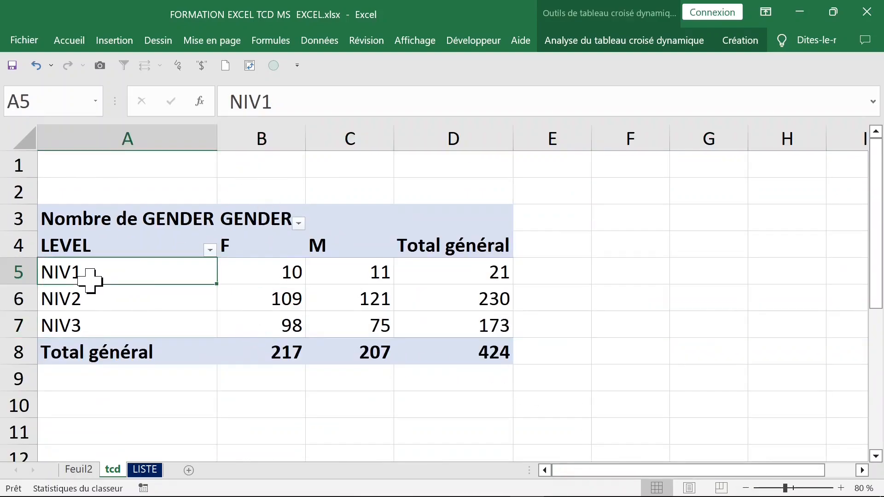
right_click(125, 276)
click(204, 485)
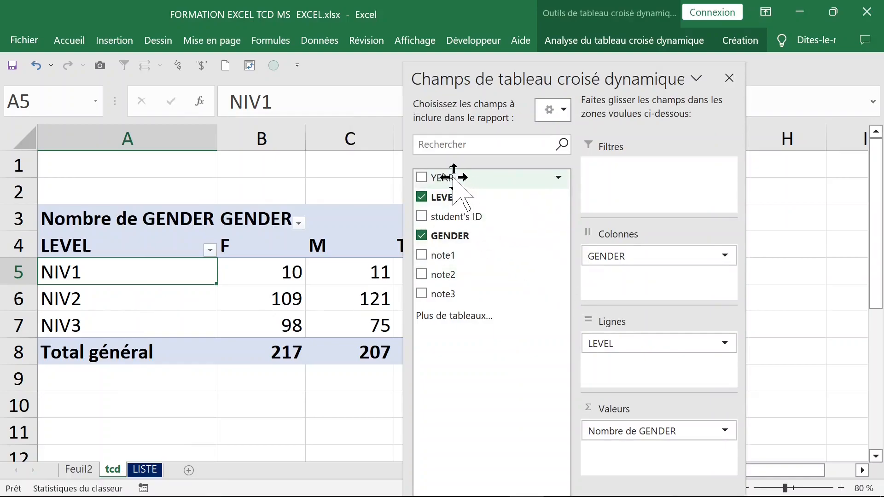
drag(453, 178, 616, 340)
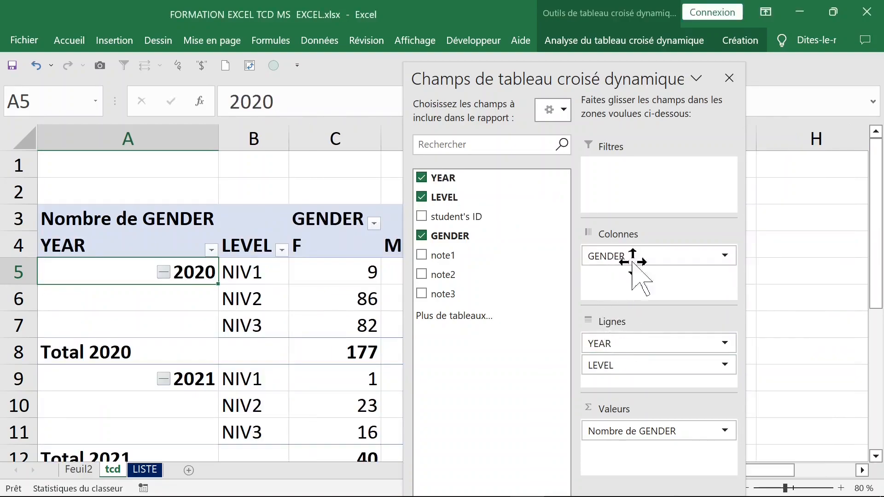
click(729, 77)
- Zoom the sheet out to 60 % and examine the 2020 and 2021 groups of the pivot table
click(745, 488)
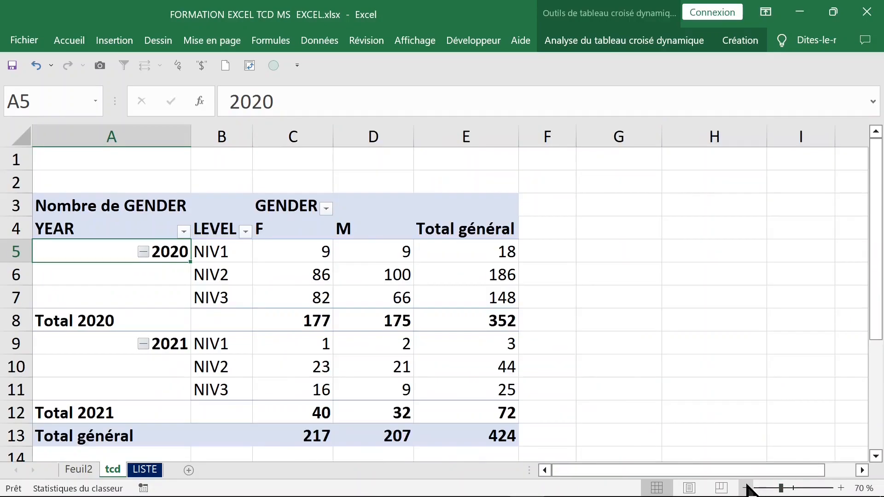
click(745, 488)
click(94, 259)
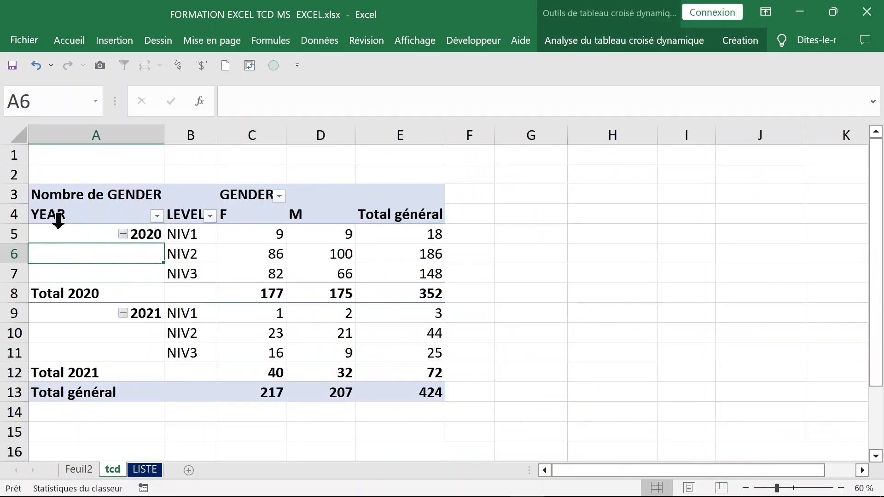
click(22, 229)
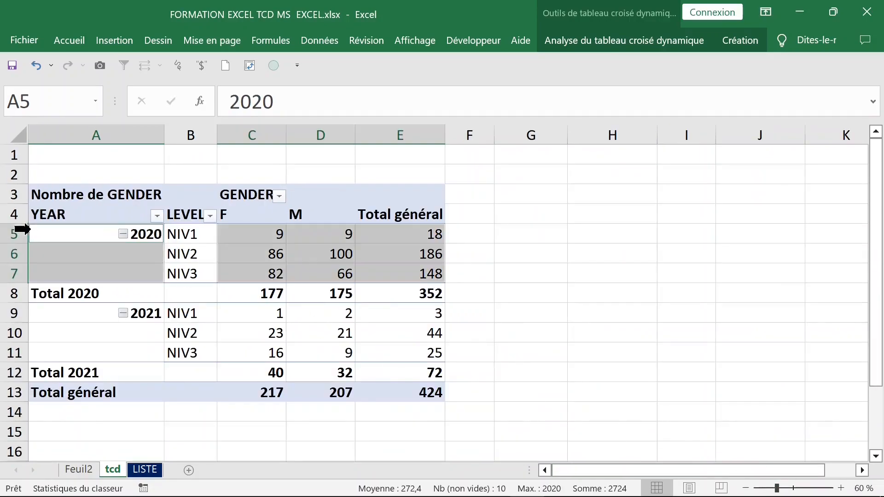
click(31, 309)
drag(72, 234, 399, 277)
click(317, 253)
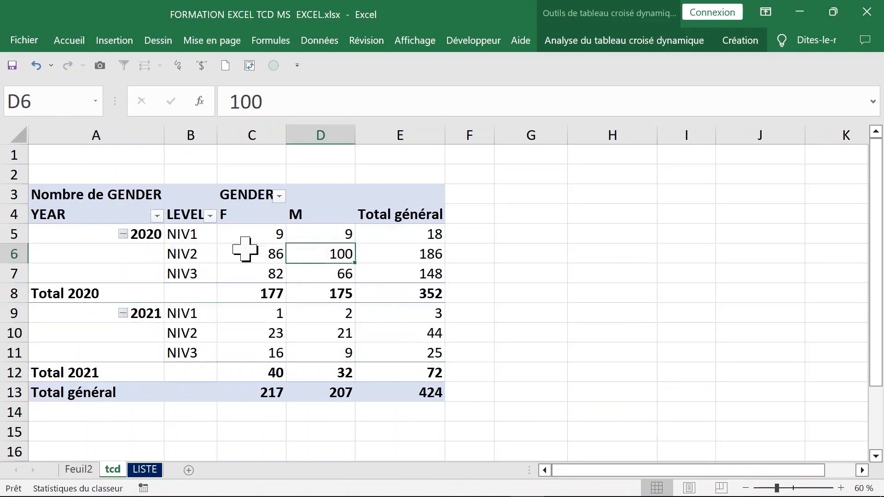
- Fill the 2020 group of the pivot table, rows 5 to 7, with light grey
click(34, 234)
click(71, 40)
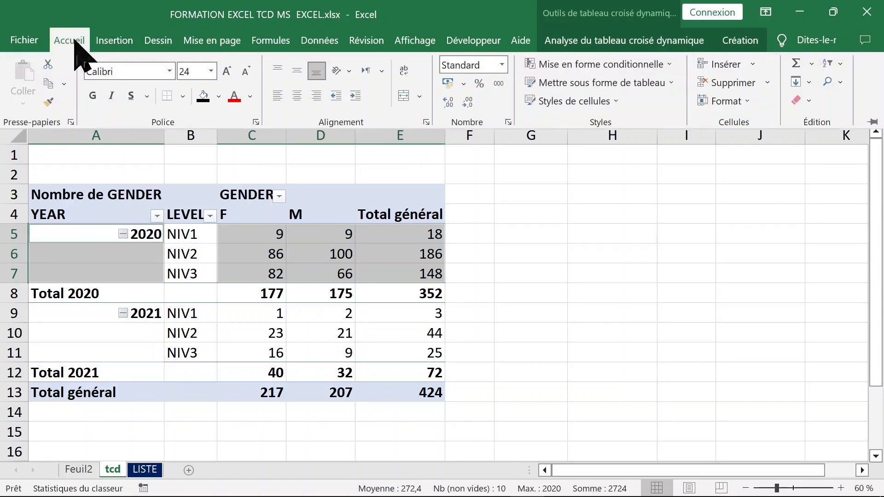
click(219, 97)
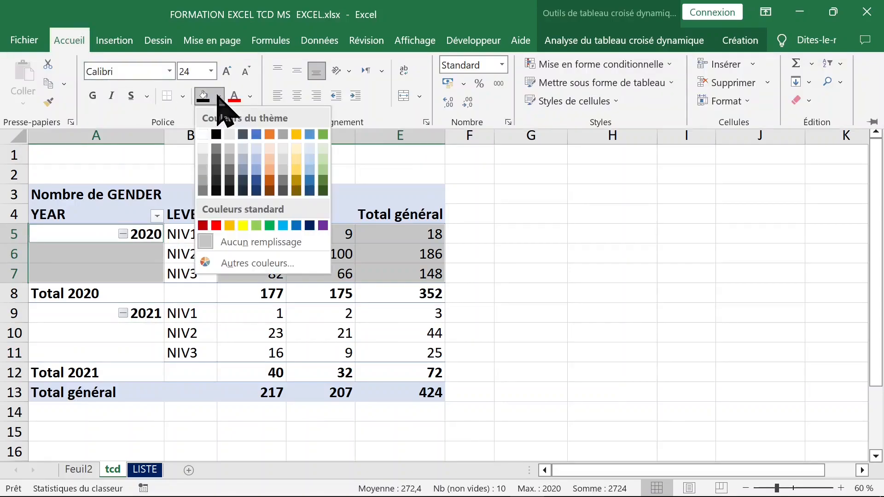
click(284, 155)
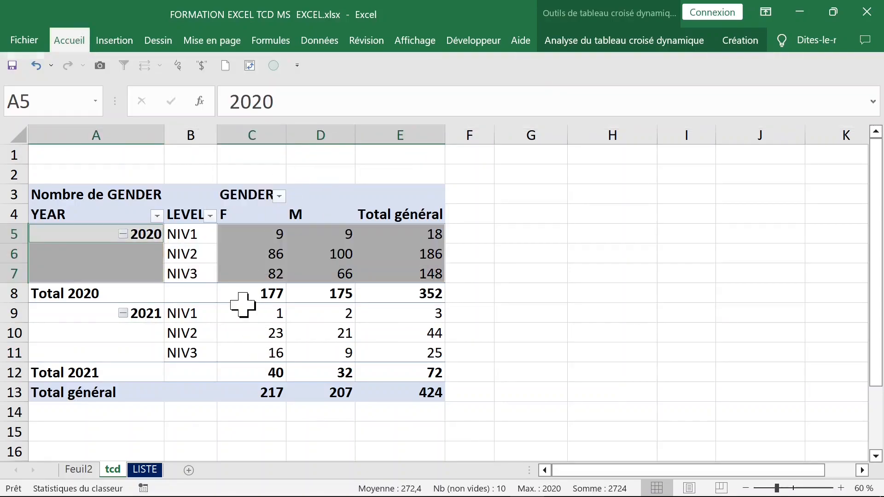
- Fill the 2021 group of the pivot table, rows 9 to 11, with light green
click(260, 317)
scroll(130, 318, down, 1)
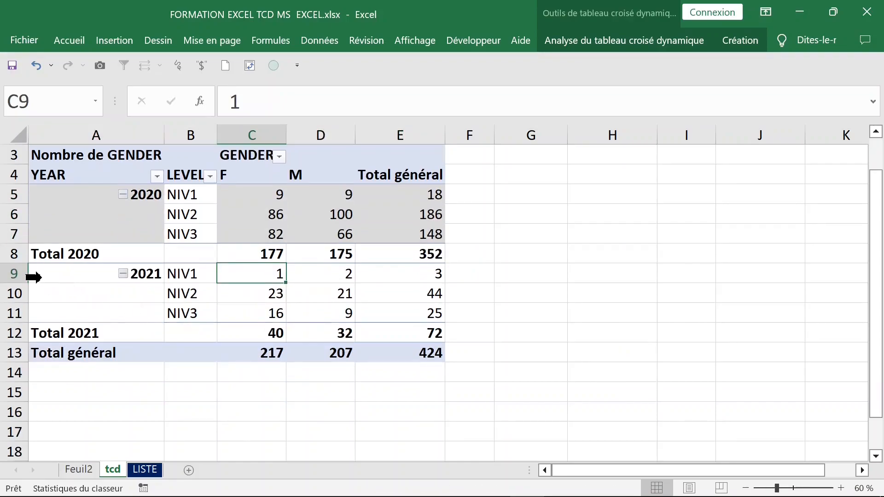
click(33, 274)
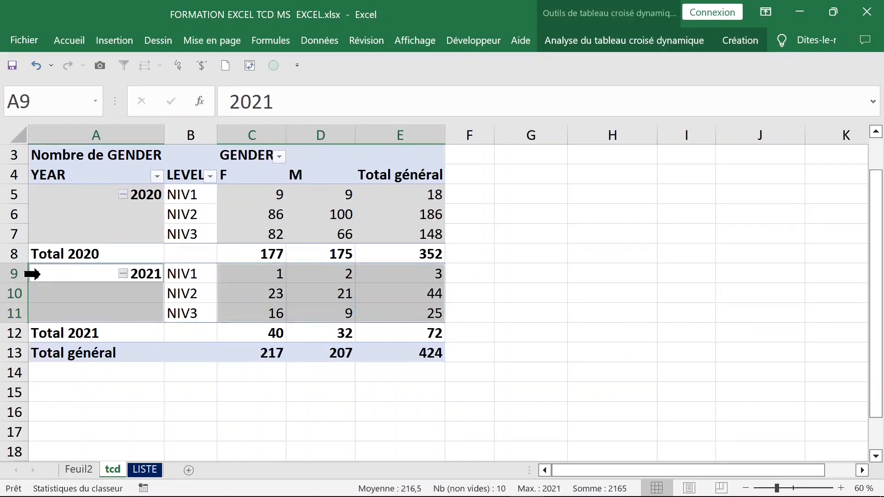
click(70, 40)
click(218, 96)
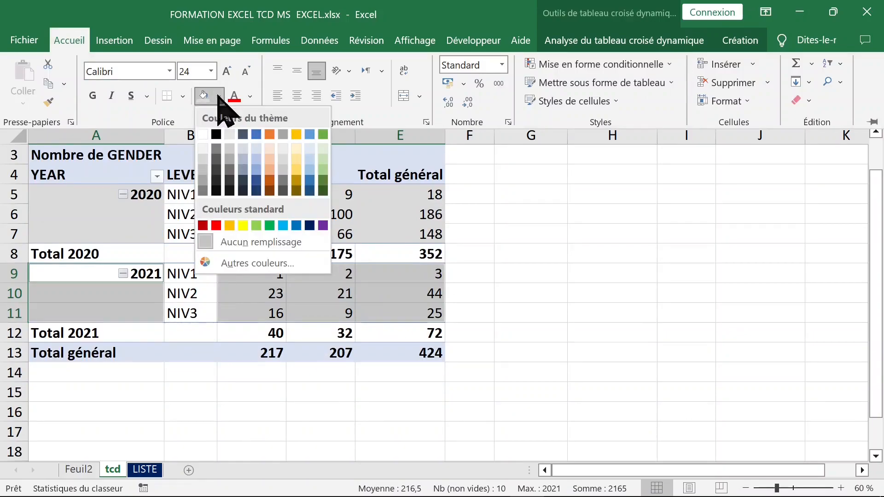
click(323, 160)
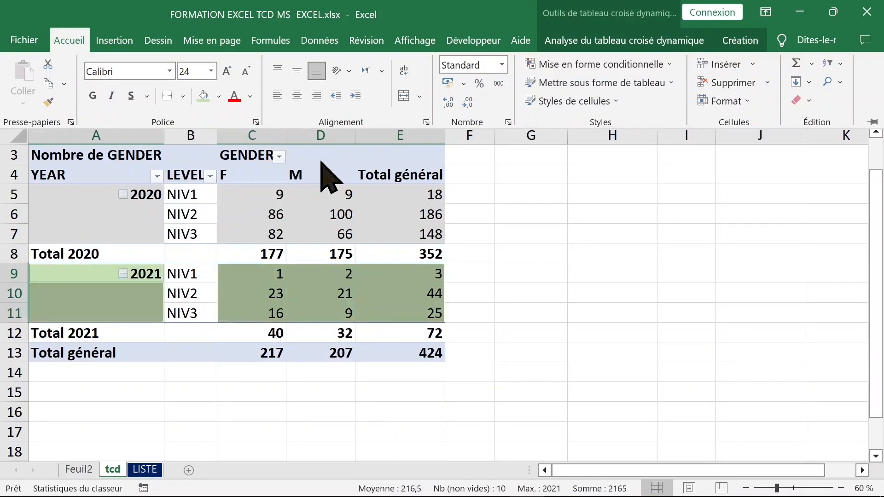
click(303, 256)
click(299, 255)
scroll(299, 254, up, 1)
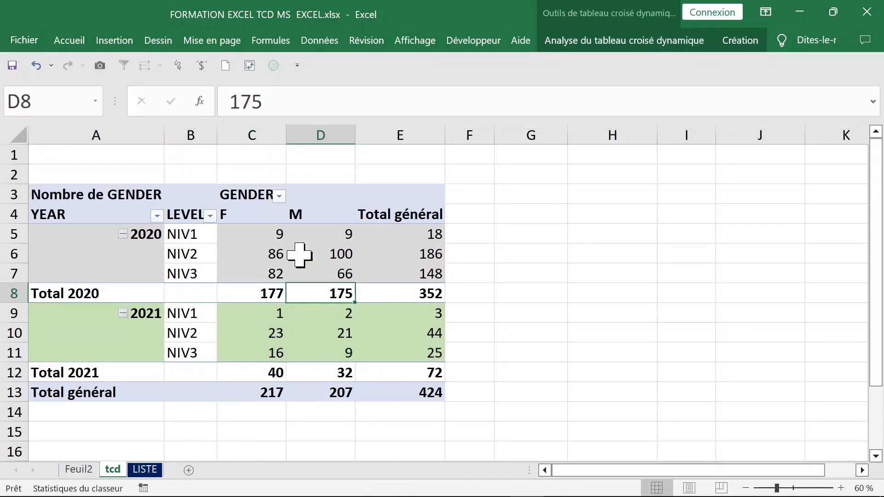
- Examine the F, M, LEVEL and YEAR columns of the shaded pivot table
click(261, 253)
click(251, 220)
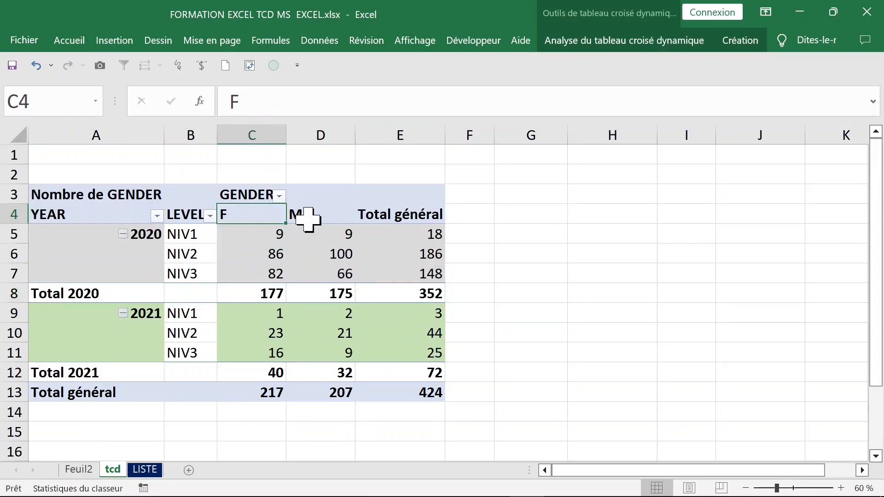
click(244, 135)
click(319, 134)
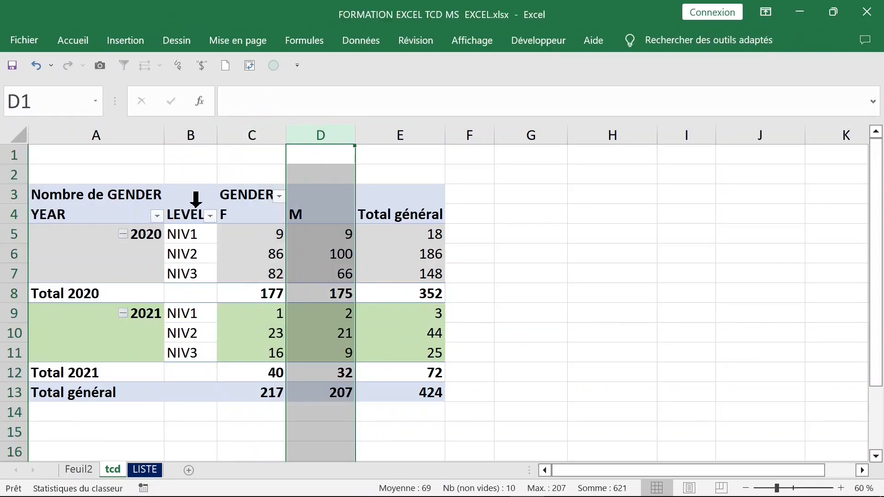
click(192, 133)
click(112, 134)
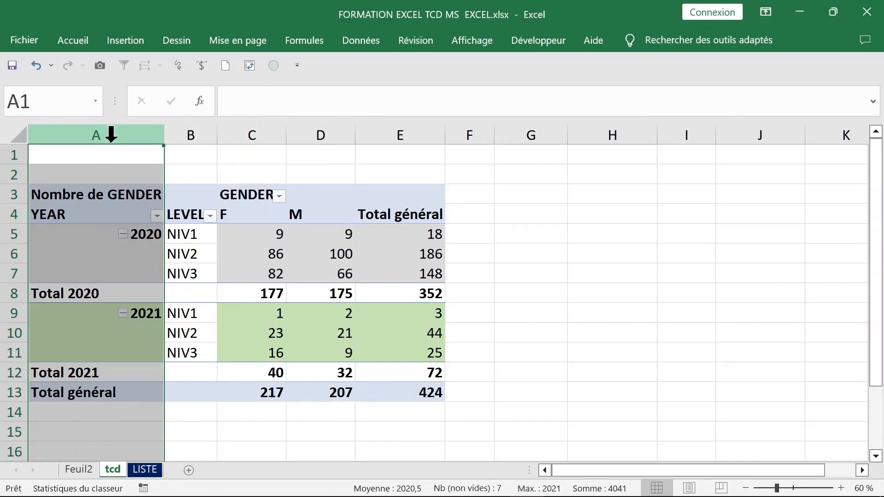
- Collapse the 2020 and 2021 groups of the pivot table, toggling the 2020 level details on and off
click(123, 234)
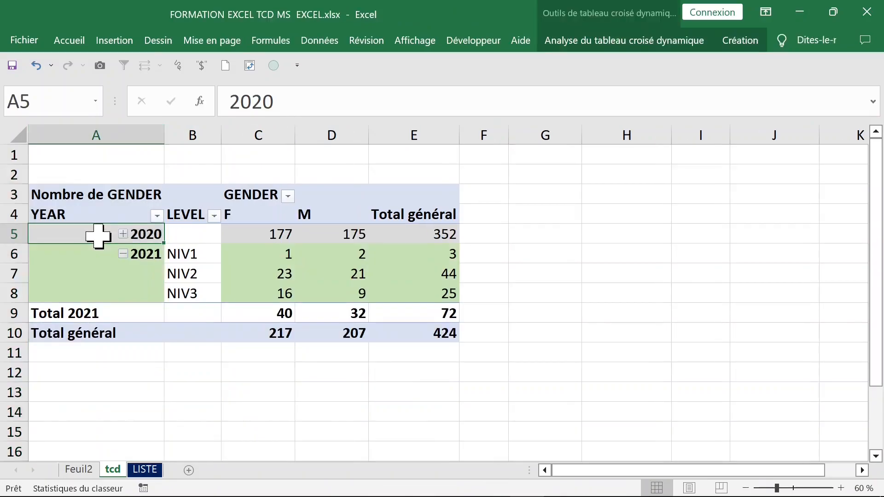
click(123, 254)
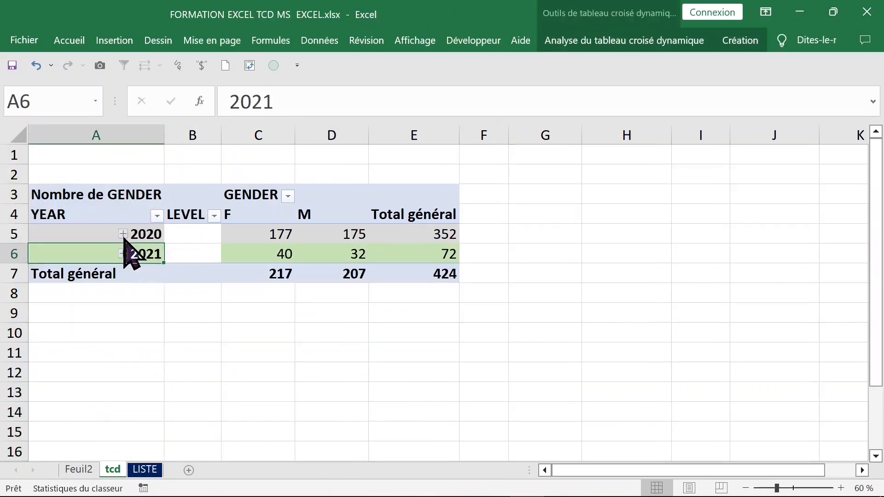
click(123, 235)
click(123, 235)
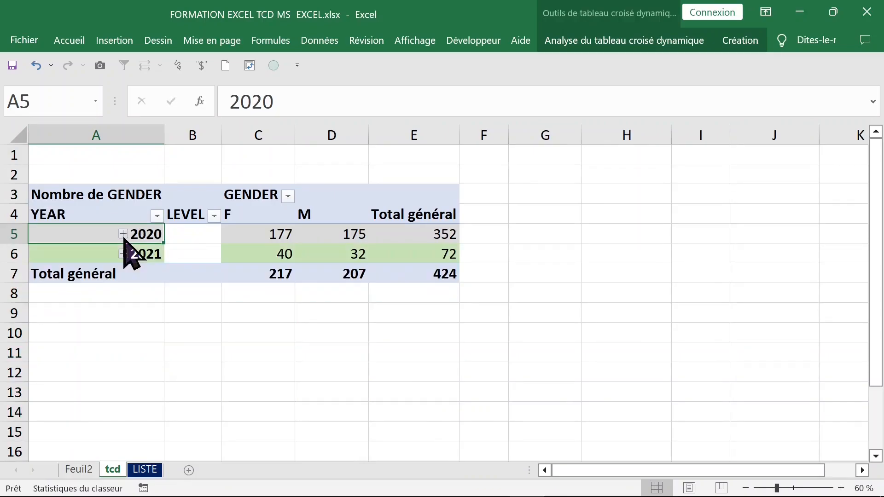
click(123, 235)
click(122, 235)
click(123, 235)
click(123, 234)
- Expand both year groups to show their levels, collapse them again and expand them once more
click(123, 254)
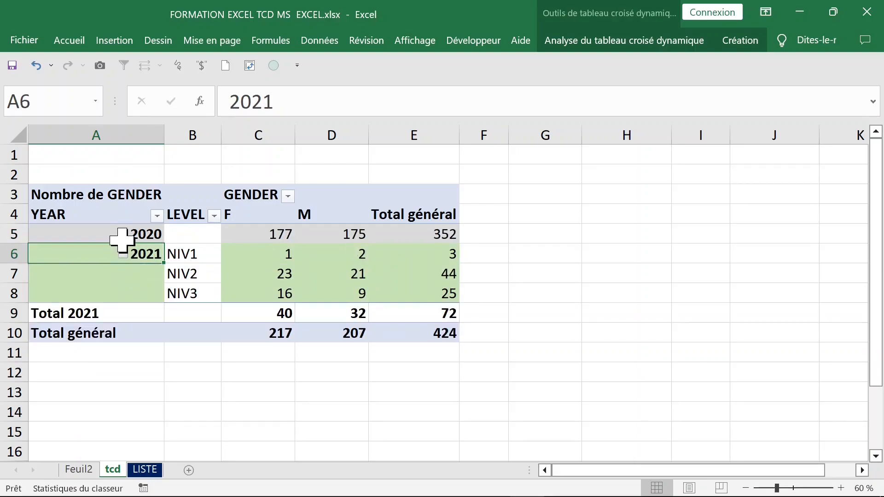
click(123, 235)
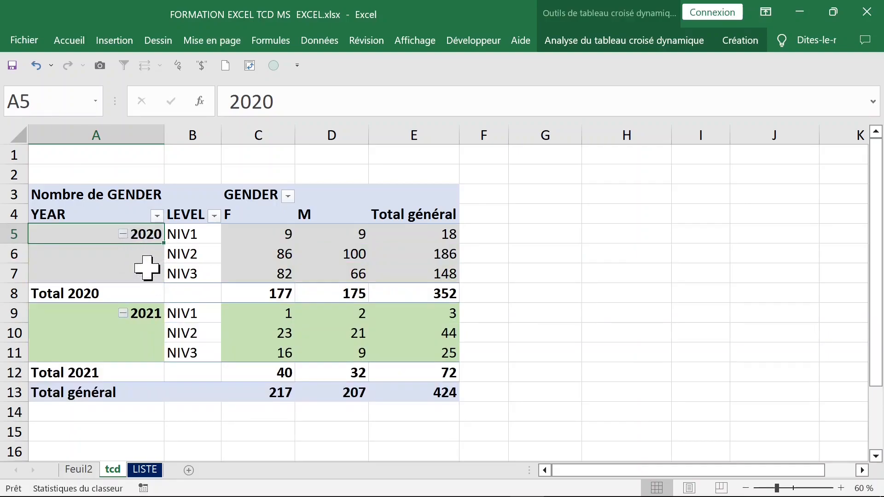
click(123, 235)
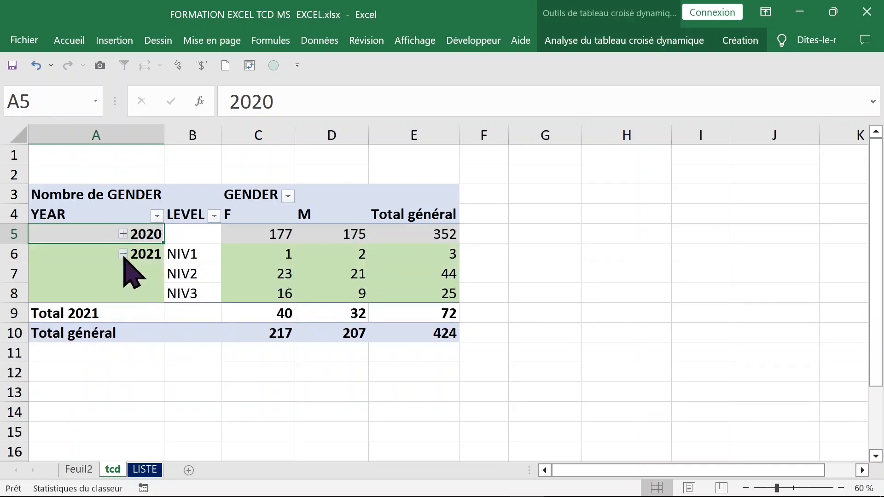
click(123, 254)
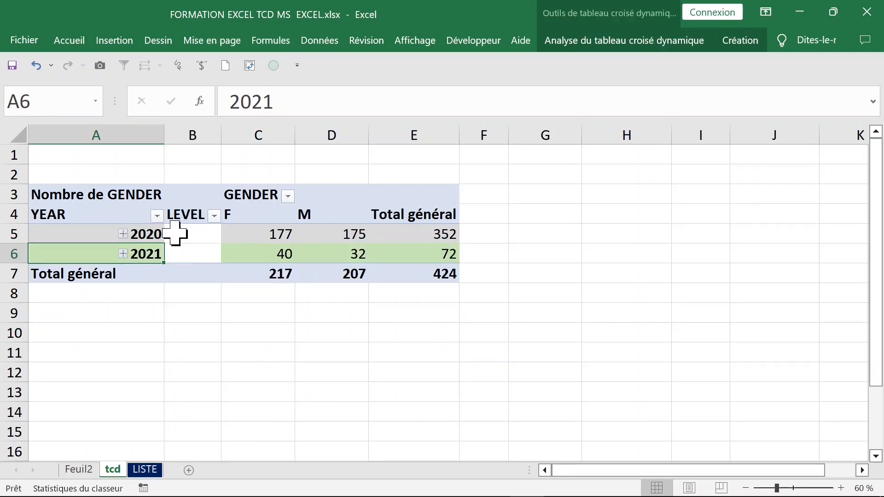
click(123, 234)
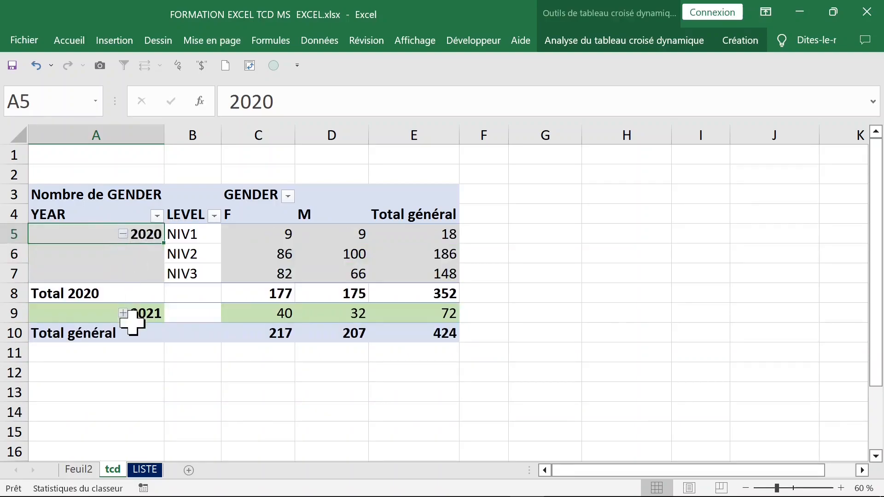
click(123, 313)
- Create a second pivot table on a new worksheet from the LISTE sheet's range A1:G425
key(ctrl+Page_Down)
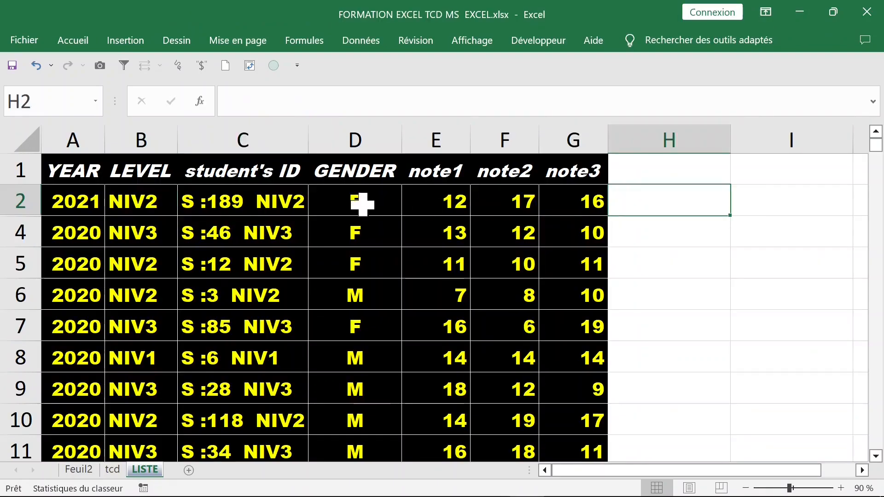
click(362, 204)
click(258, 202)
click(125, 40)
click(26, 87)
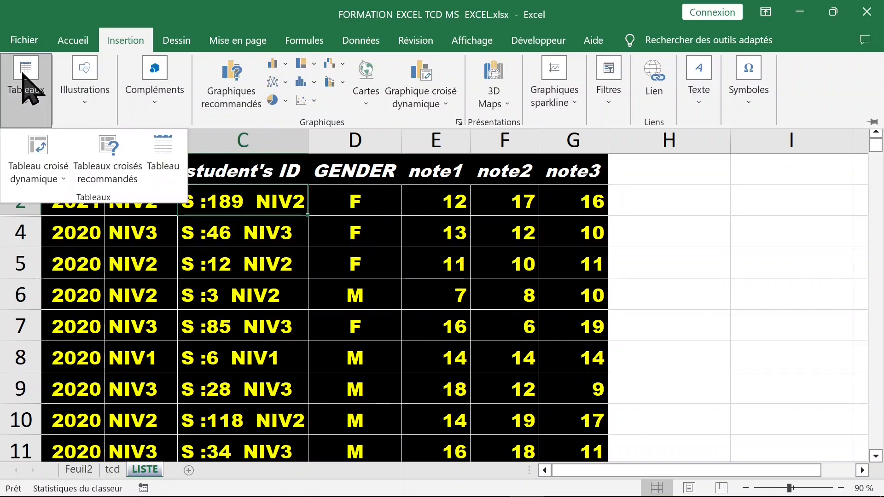
click(37, 150)
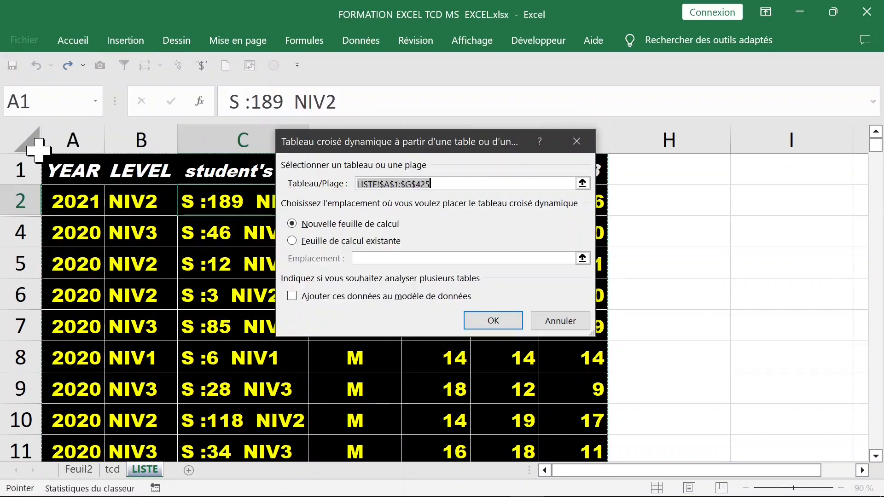
click(492, 322)
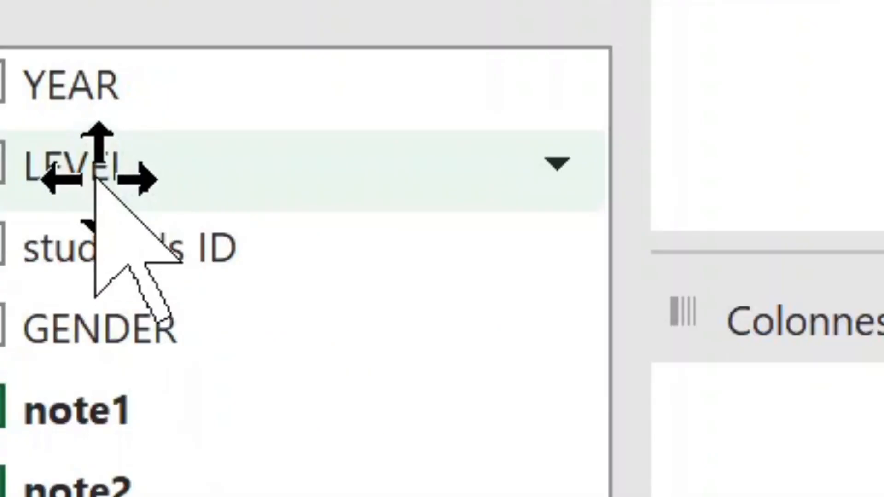
- Lay out the new pivot table with LEVEL in columns, note1 in rows and the count of LEVEL as values
drag(449, 200, 613, 265)
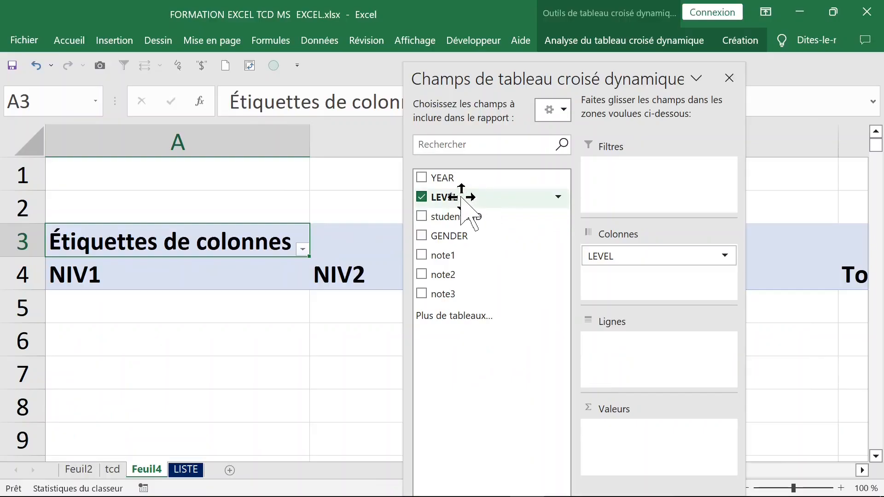
drag(458, 197, 635, 418)
drag(628, 255, 627, 336)
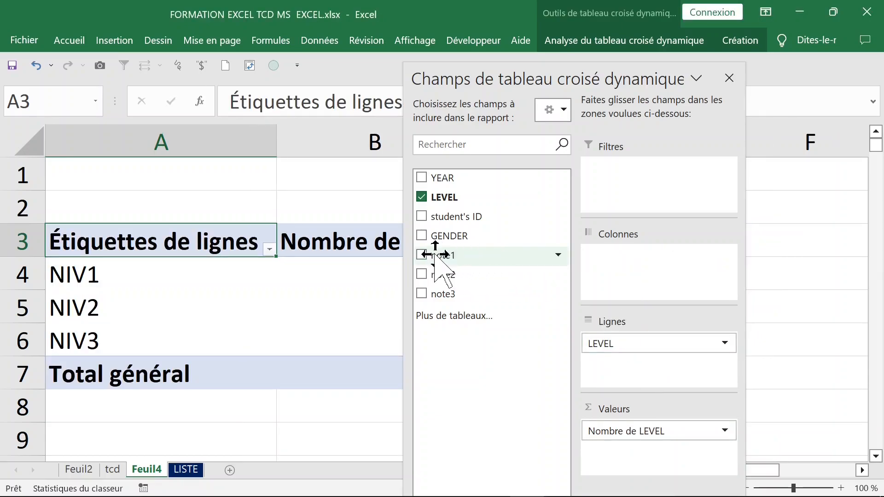
drag(435, 255, 630, 267)
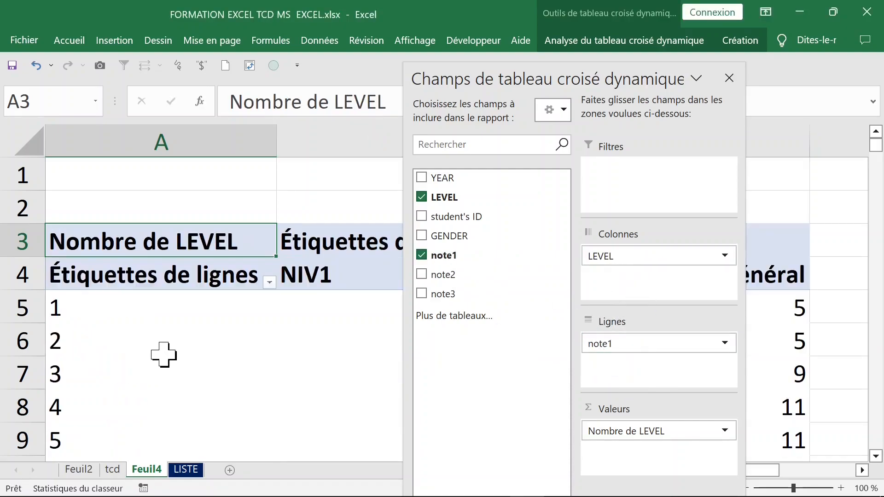
- Group the note1 row values from 1 to 20 in intervals of 4
click(118, 302)
right_click(130, 306)
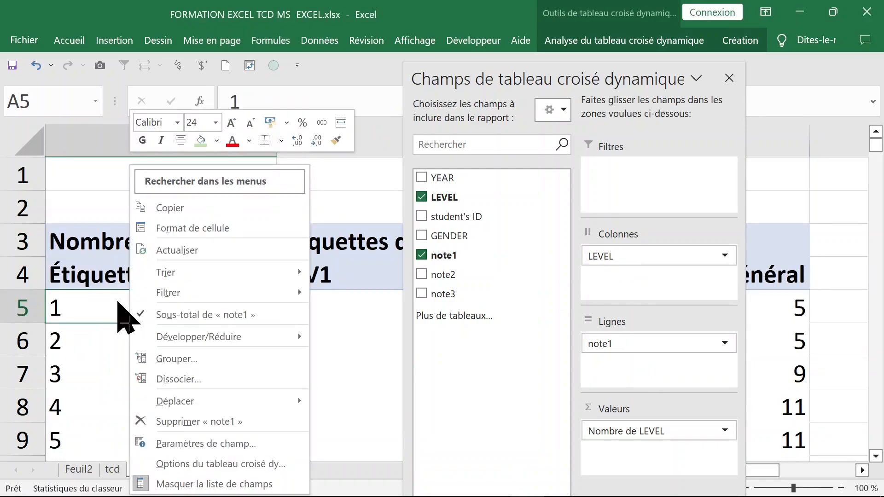
click(173, 360)
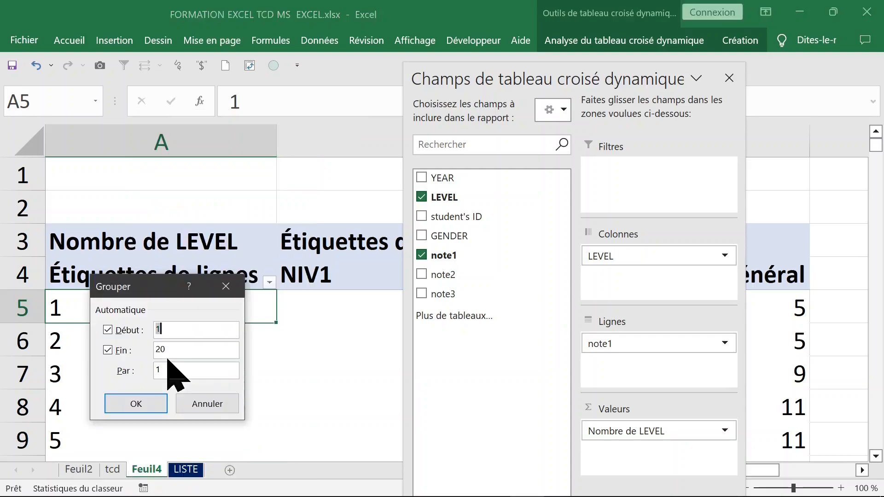
click(186, 335)
double_click(168, 369)
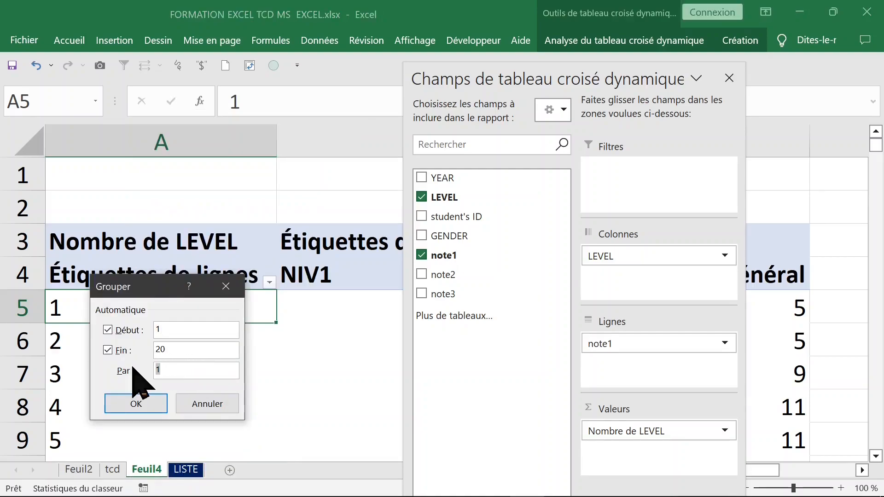
key(Return)
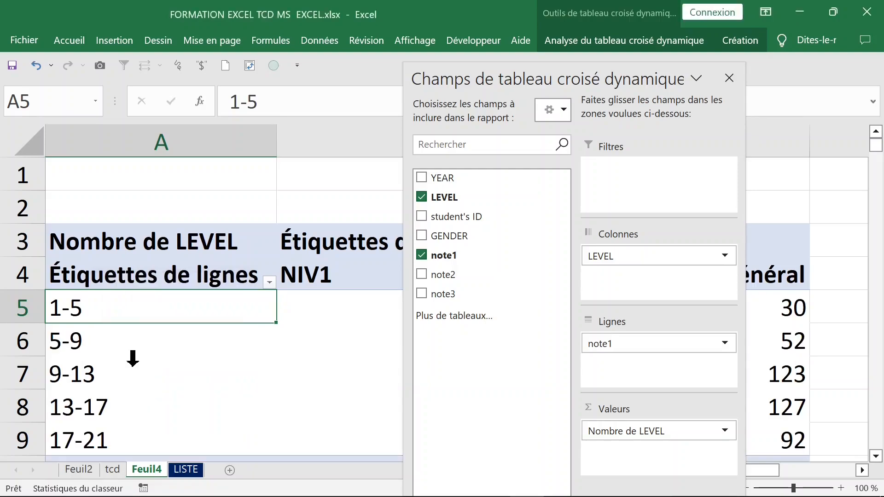
- Close the pivot table field list and zoom the sheet out to 60 %
click(729, 78)
click(745, 488)
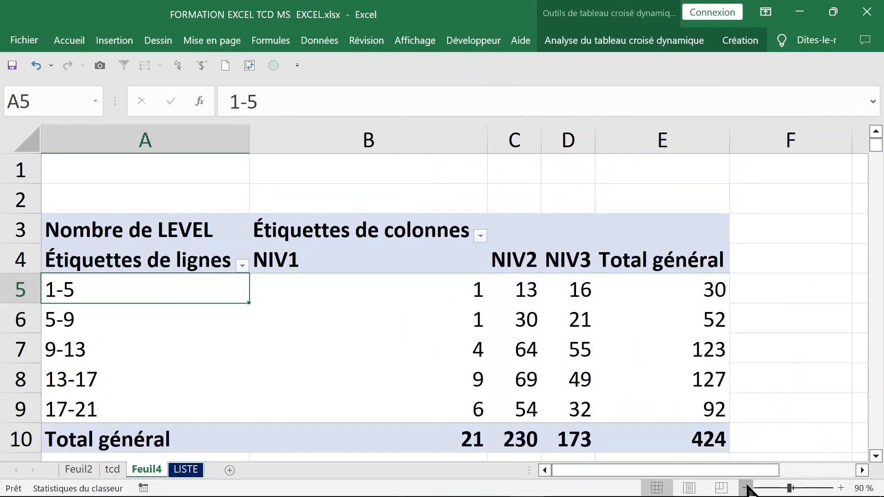
click(746, 488)
click(745, 488)
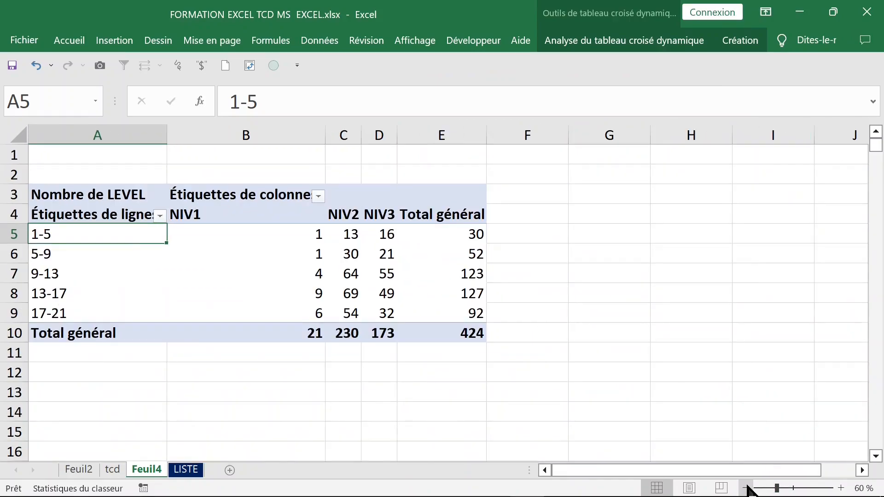